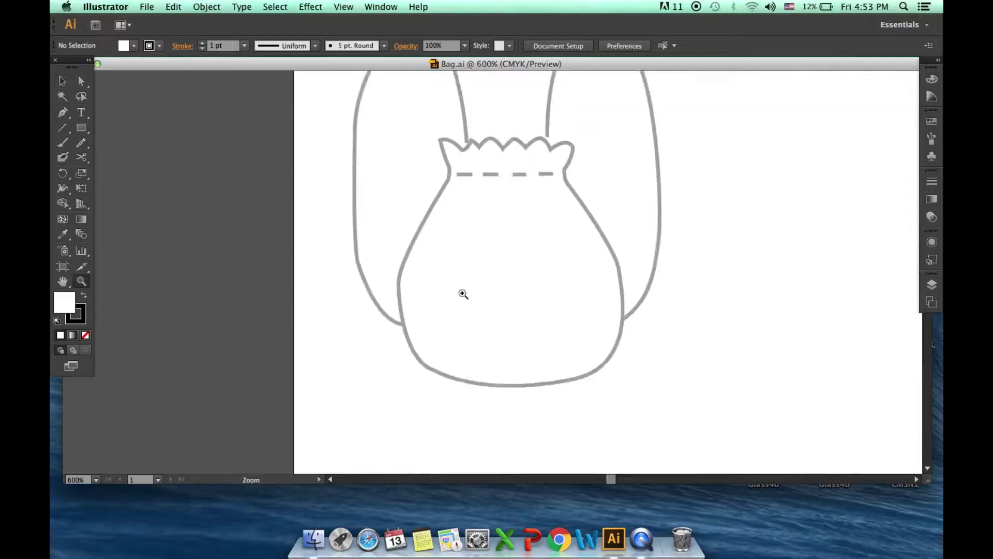
Finish the left half of the bag outline and reflect a copy to form the right side
{"action": "left_click_drag", "start_coordinate": [476, 496], "coordinate": [472, 408]}
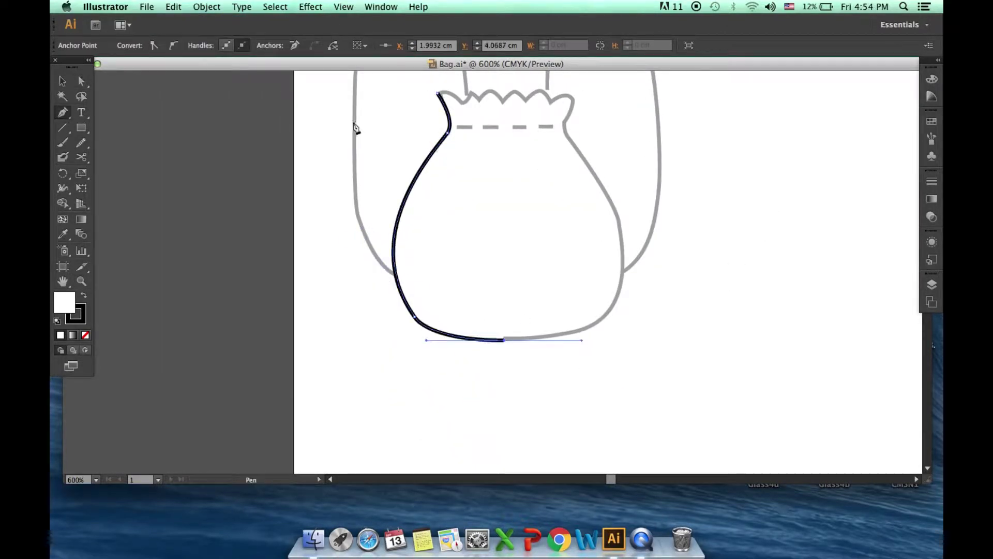
{"action": "left_click", "coordinate": [62, 81]}
{"action": "right_click", "coordinate": [545, 180]}
{"action": "left_click", "coordinate": [665, 379]}
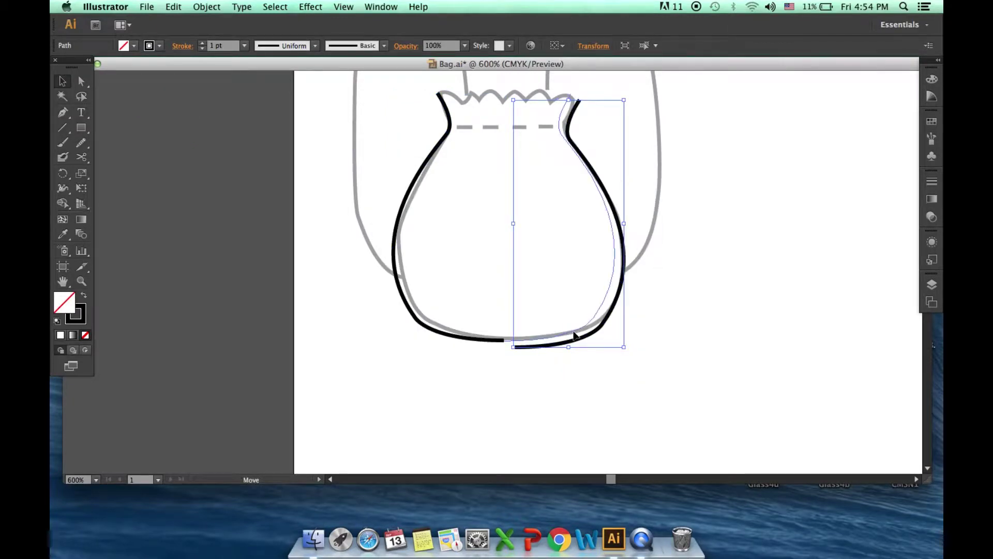
{"action": "left_click_drag", "start_coordinate": [586, 335], "coordinate": [591, 329]}
Join the two bag halves at their bottom anchors with Cmd+J
{"action": "left_click", "coordinate": [481, 340]}
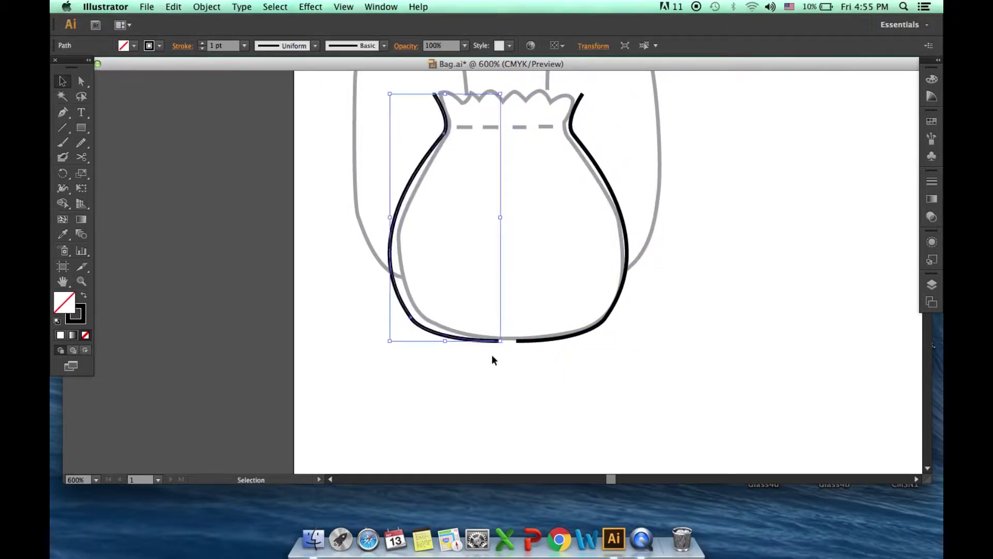
{"action": "key", "text": "a"}
{"action": "left_click_drag", "start_coordinate": [492, 355], "coordinate": [521, 331]}
{"action": "key", "text": "ctrl+j"}
{"action": "scroll", "coordinate": [598, 249], "scroll_direction": "up", "scroll_amount": 4}
{"action": "left_click", "coordinate": [104, 304]}
Pen a curve along the ruffled top from the left endpoint and adjust its end anchor
{"action": "key", "text": "ctrl+plus"}
{"action": "key", "text": "ctrl+plus"}
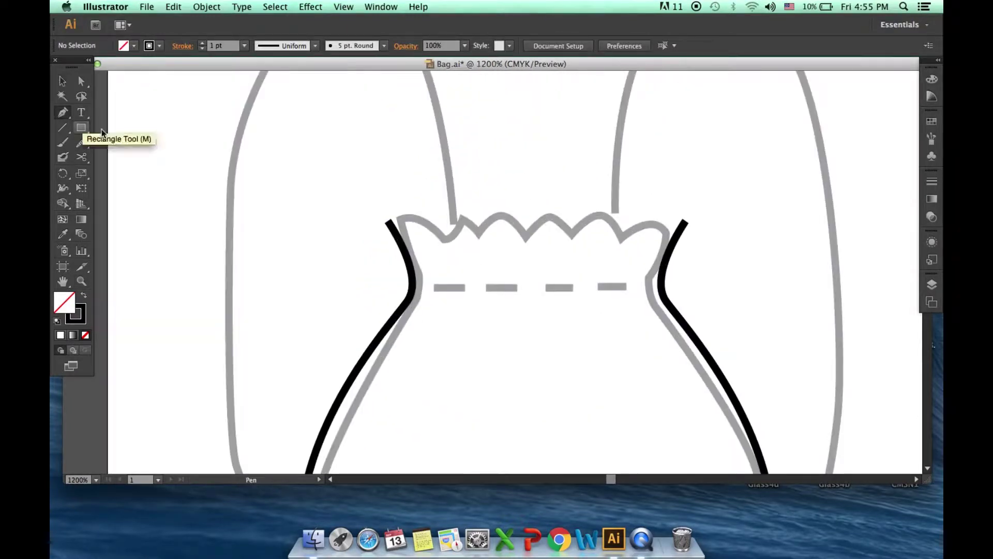
{"action": "left_click", "coordinate": [63, 112]}
{"action": "left_click", "coordinate": [385, 220]}
{"action": "left_click_drag", "start_coordinate": [441, 230], "coordinate": [443, 235]}
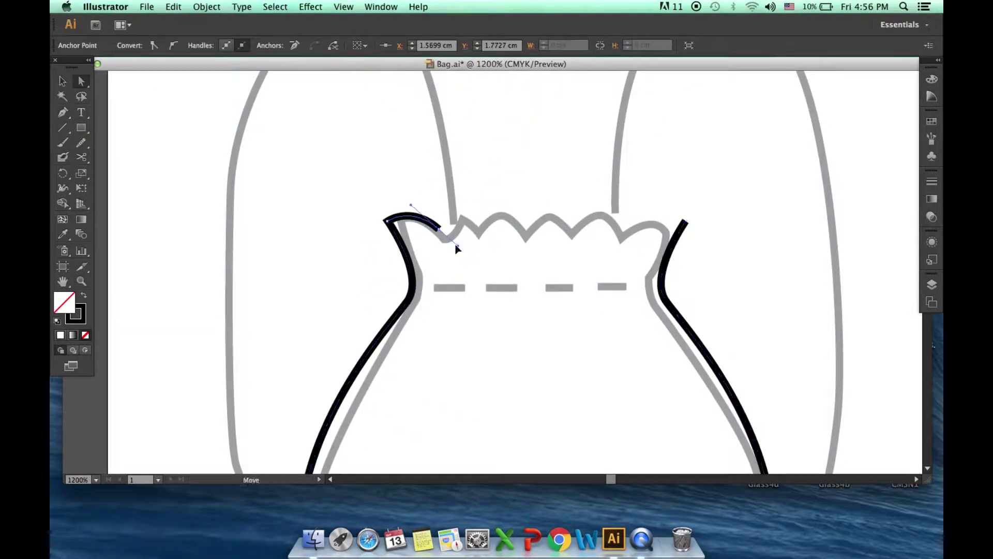
{"action": "left_click", "coordinate": [141, 151], "text": "ctrl"}
{"action": "left_click", "coordinate": [464, 217]}
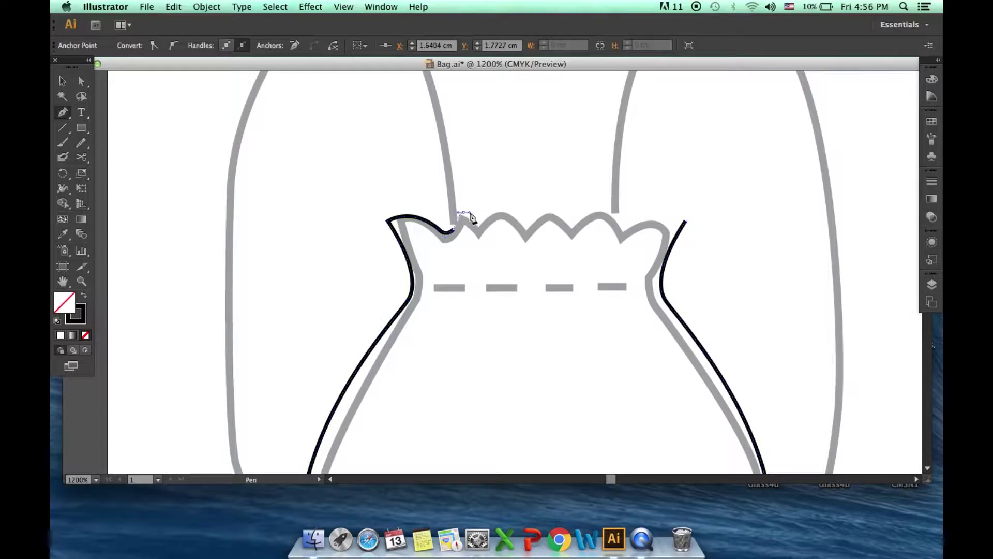
{"action": "key", "text": "ctrl+z"}
{"action": "left_click", "coordinate": [477, 231]}
{"action": "left_click_drag", "start_coordinate": [477, 231], "coordinate": [481, 234]}
Continue the ruffle curve from the right endpoint and delete the unwanted zigzag segment
{"action": "left_click", "coordinate": [237, 139], "text": "ctrl"}
{"action": "key", "text": "p"}
{"action": "left_click", "coordinate": [687, 221]}
{"action": "left_click_drag", "start_coordinate": [631, 232], "coordinate": [624, 238]}
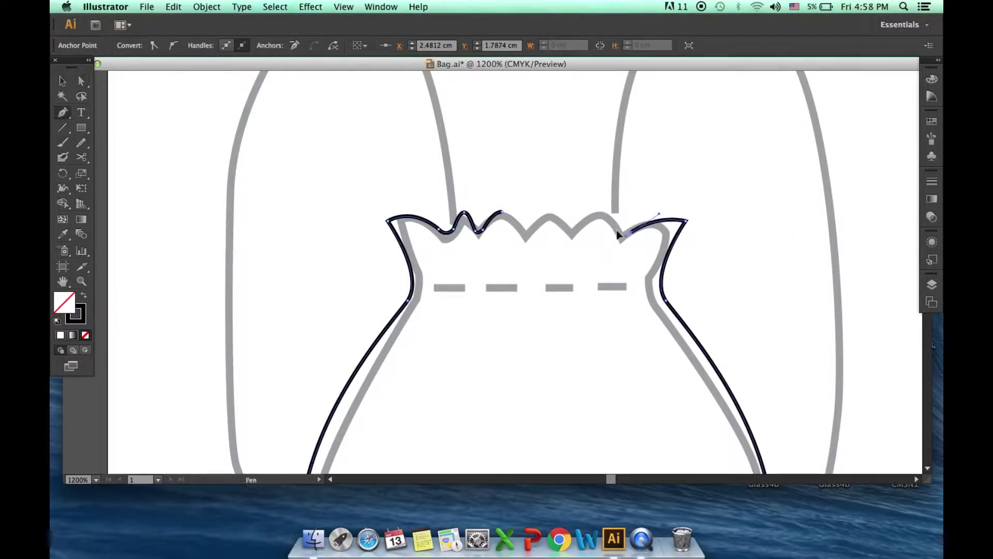
{"action": "key", "text": "Delete"}
{"action": "key", "text": "v"}
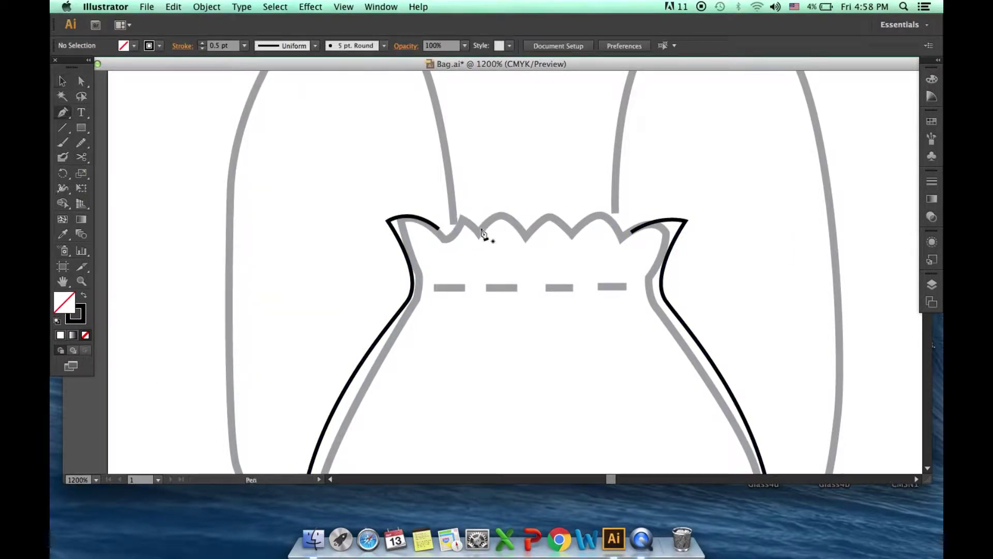
Draw one wave of the ruffled top and send it behind the outline
{"action": "left_click", "coordinate": [492, 226]}
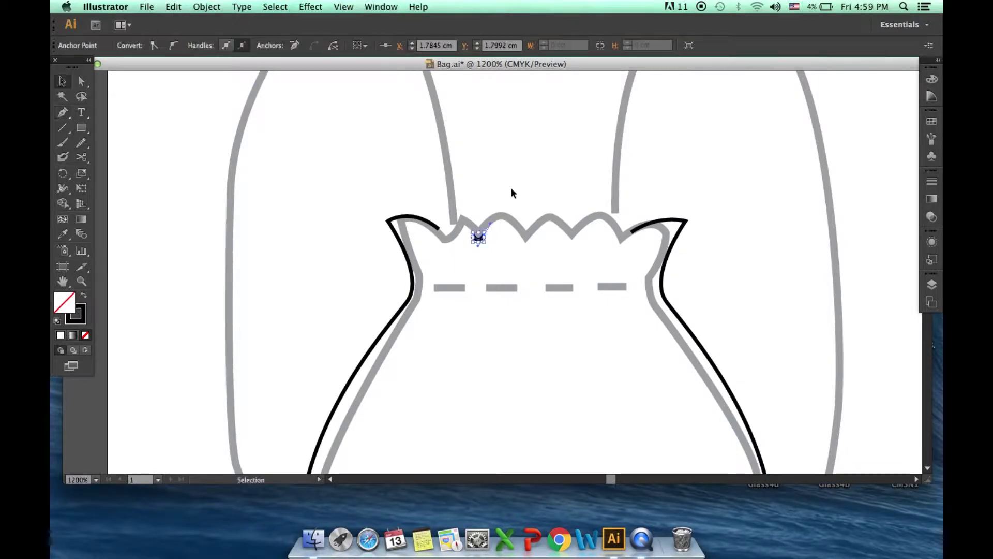
{"action": "left_click", "coordinate": [512, 193]}
{"action": "key", "text": "p"}
{"action": "left_click_drag", "start_coordinate": [477, 252], "coordinate": [508, 224]}
{"action": "left_click", "coordinate": [491, 226]}
{"action": "right_click", "coordinate": [508, 224]}
{"action": "left_click", "coordinate": [665, 433]}
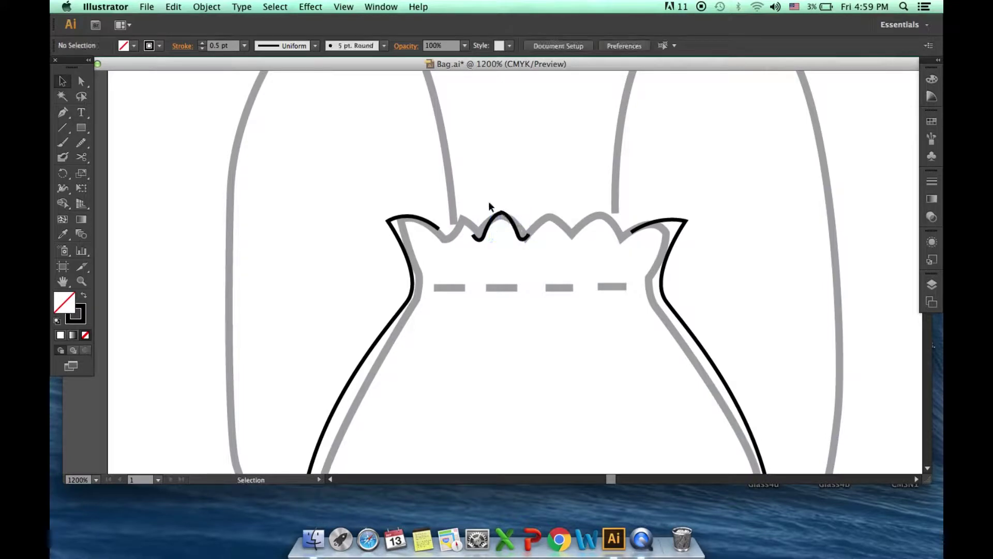
Close the gap between the two wave pieces and join them into one curve
{"action": "left_click", "coordinate": [519, 209]}
{"action": "scroll", "coordinate": [519, 209], "scroll_direction": "up", "scroll_amount": 1}
{"action": "scroll", "coordinate": [519, 209], "scroll_direction": "up", "scroll_amount": 1}
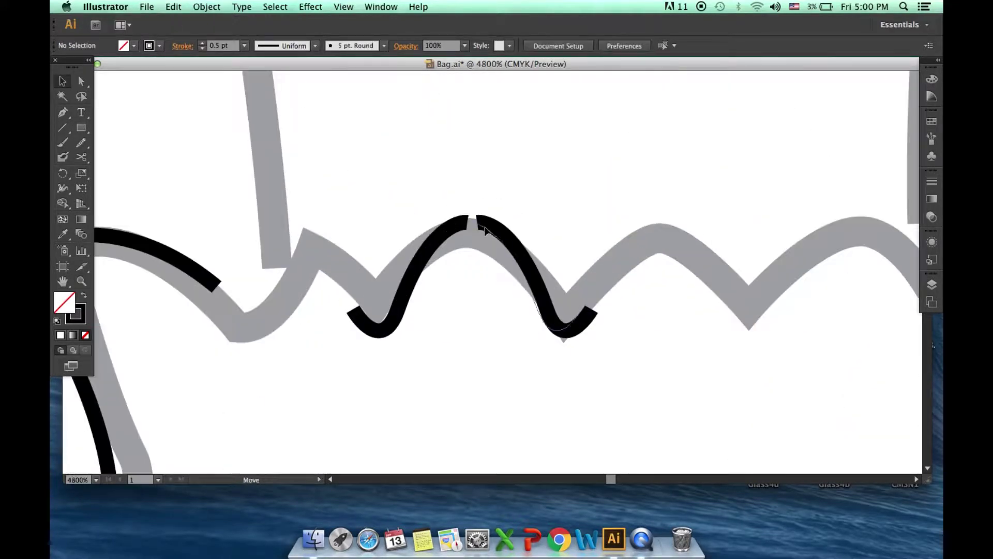
{"action": "left_click", "coordinate": [480, 228]}
{"action": "left_click", "coordinate": [547, 213]}
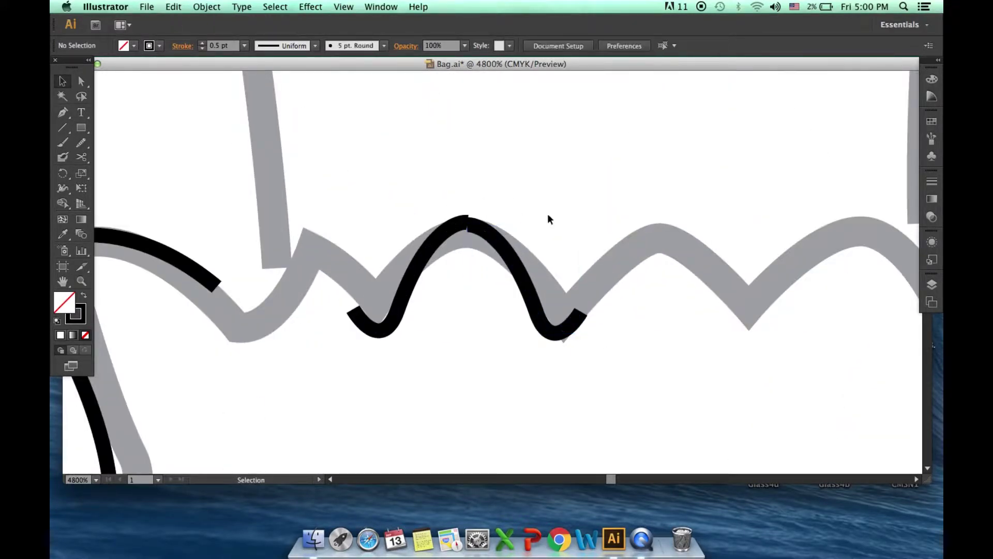
{"action": "mouse_move", "coordinate": [529, 199]}
{"action": "left_mouse_down"}
{"action": "mouse_move", "coordinate": [472, 229]}
{"action": "mouse_move", "coordinate": [307, 250]}
{"action": "left_mouse_up"}
{"action": "right_click", "coordinate": [473, 229]}
{"action": "left_click", "coordinate": [514, 302]}
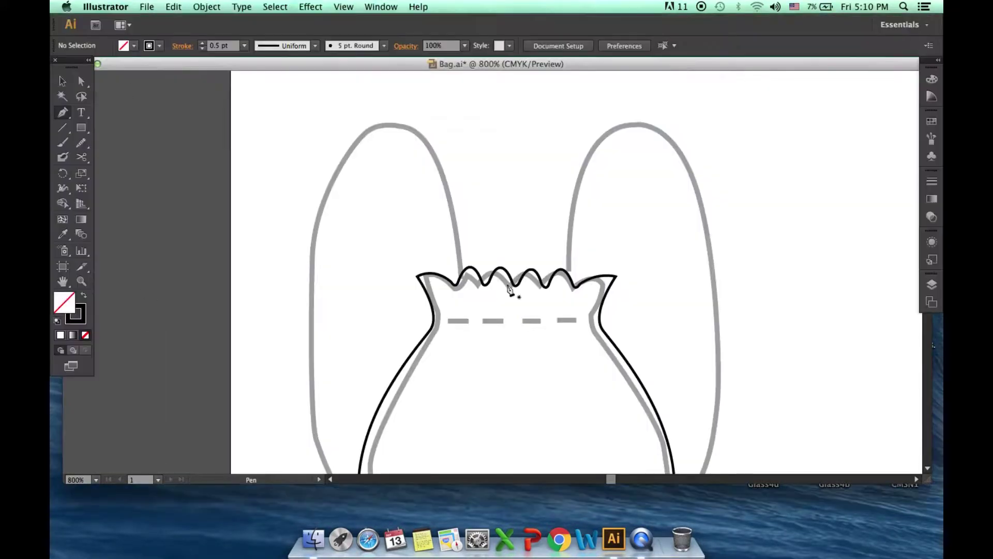
Trace the left backpack strap as a curve up to its top
{"action": "key", "text": "super+equal"}
{"action": "scroll", "coordinate": [472, 215], "scroll_direction": "up", "scroll_amount": 5}
{"action": "mouse_move", "coordinate": [334, 119]}
{"action": "left_mouse_down"}
{"action": "mouse_move", "coordinate": [190, 119]}
{"action": "mouse_move", "coordinate": [370, 186]}
{"action": "left_mouse_up"}
{"action": "scroll", "coordinate": [173, 428], "scroll_direction": "down", "scroll_amount": 5}
{"action": "scroll", "coordinate": [200, 417], "scroll_direction": "down", "scroll_amount": 5}
{"action": "scroll", "coordinate": [224, 325], "scroll_direction": "up", "scroll_amount": 5}
{"action": "key", "text": "super+minus"}
Reflect a copy of the left strap to form the right strap
{"action": "key", "text": "v"}
{"action": "right_click", "coordinate": [712, 140]}
{"action": "left_click", "coordinate": [672, 342]}
{"action": "key", "text": "Return"}
{"action": "left_click", "coordinate": [721, 253]}
Select the right strap's bottom anchor and apply green colouring
{"action": "scroll", "coordinate": [722, 253], "scroll_direction": "down", "scroll_amount": 3}
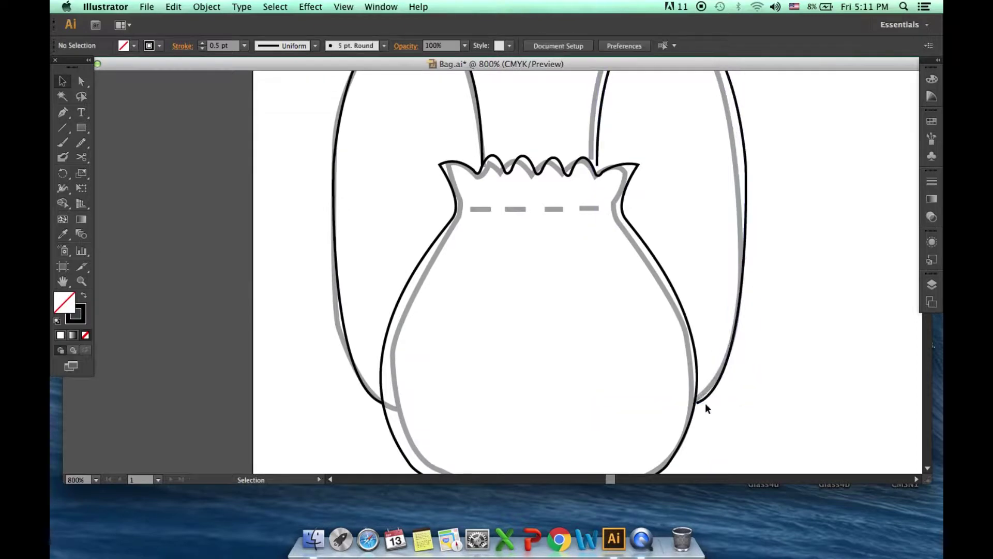
{"action": "scroll", "coordinate": [758, 321], "scroll_direction": "up", "scroll_amount": 1}
{"action": "key", "text": "a"}
{"action": "left_click", "coordinate": [693, 409]}
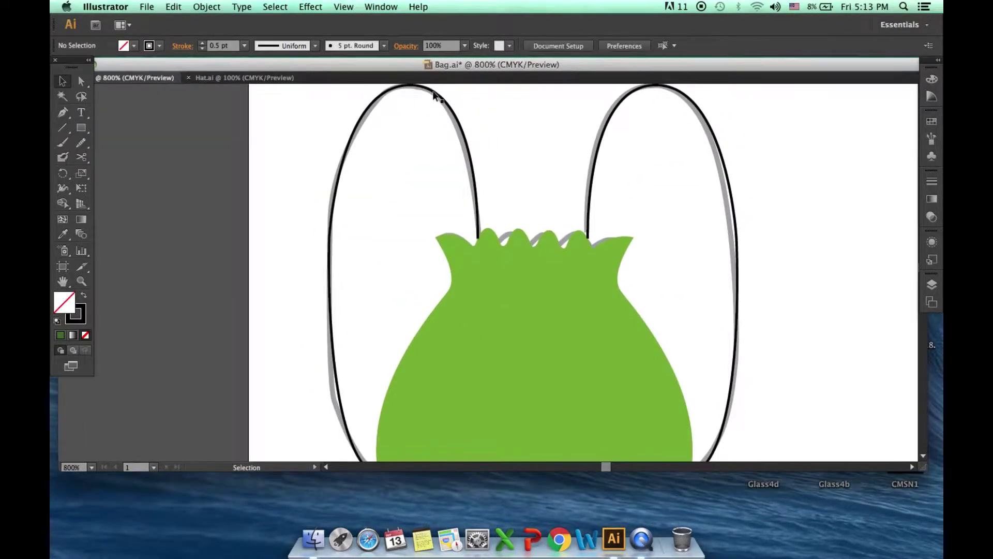
{"action": "key", "text": "Return"}
Give the strap stroke a tapered width profile and a 3 pt weight
{"action": "left_click", "coordinate": [315, 45]}
{"action": "left_click", "coordinate": [282, 93]}
{"action": "left_click", "coordinate": [244, 46]}
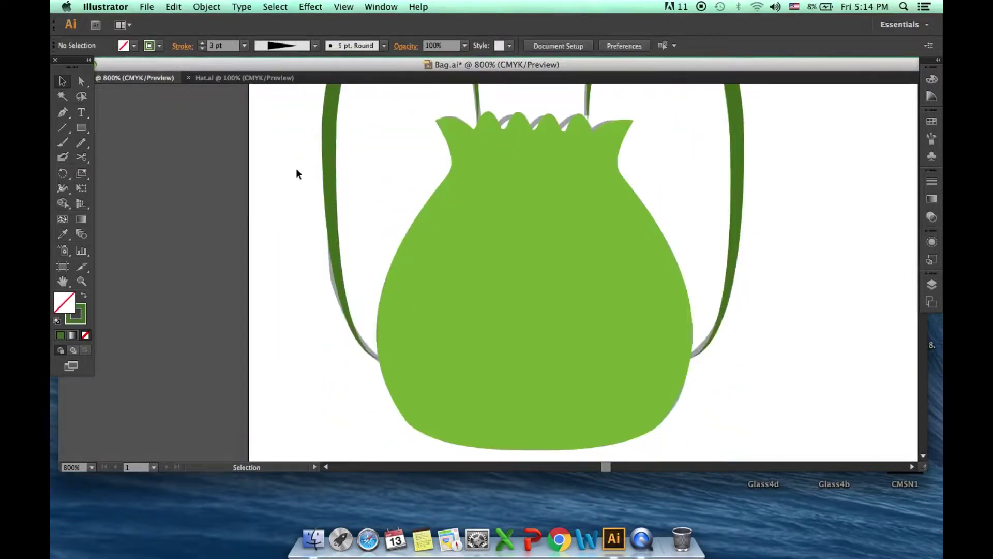
{"action": "left_click", "coordinate": [315, 46]}
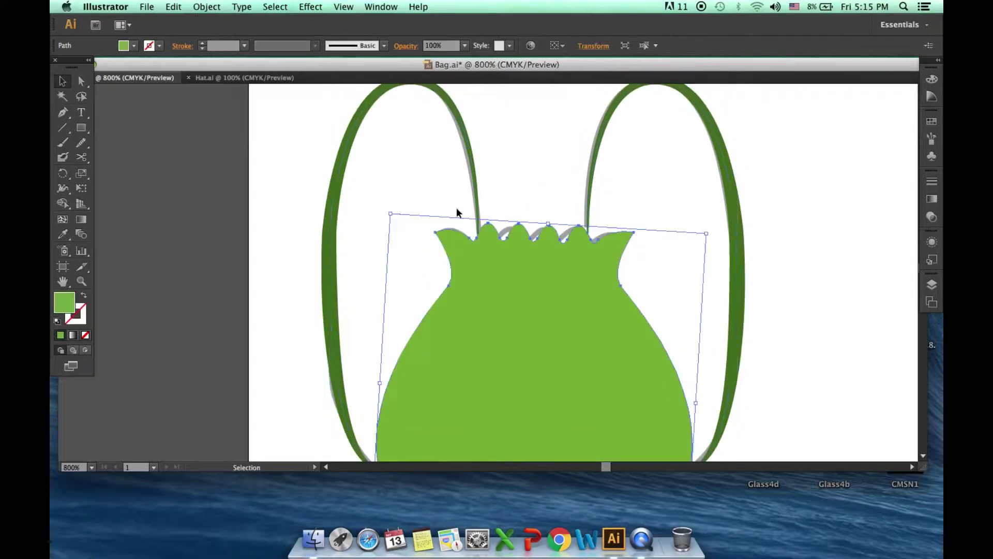
Bring the sunflower from Hat.ai onto the backpack, centred on its front
{"action": "left_click", "coordinate": [792, 277]}
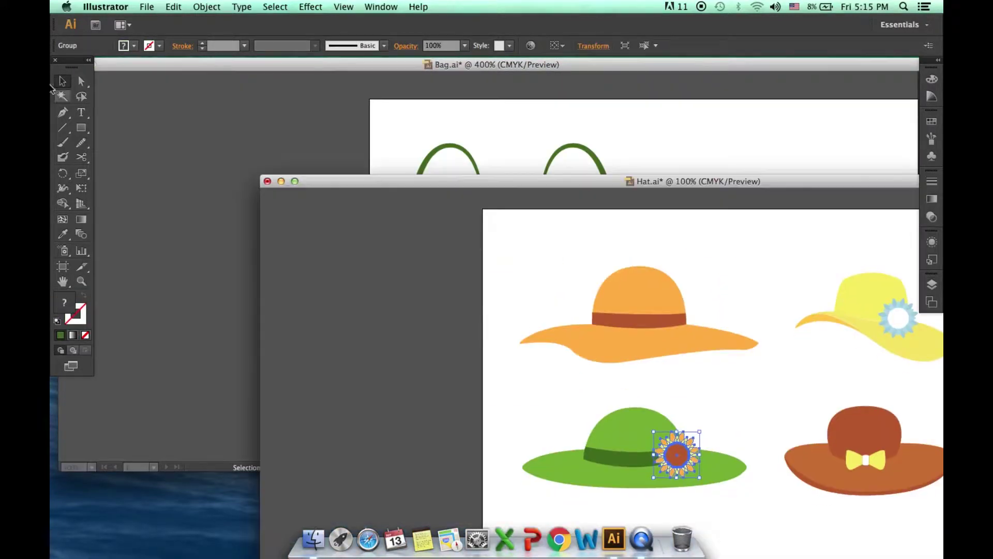
{"action": "mouse_move", "coordinate": [528, 145]}
{"action": "left_mouse_down"}
{"action": "mouse_move", "coordinate": [504, 309]}
{"action": "mouse_move", "coordinate": [513, 308]}
{"action": "left_mouse_up"}
{"action": "left_click", "coordinate": [659, 263]}
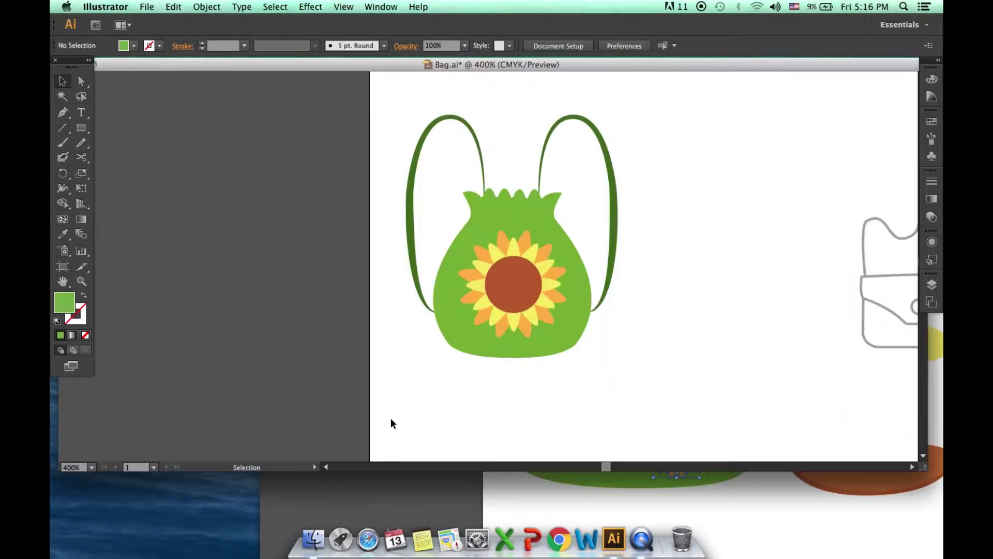
Fit the artboard in view and unlock the other bag sketch paths in Layers
{"action": "left_click", "coordinate": [91, 467]}
{"action": "left_click", "coordinate": [72, 414]}
{"action": "left_click", "coordinate": [931, 284]}
{"action": "left_click_drag", "start_coordinate": [799, 322], "coordinate": [802, 342]}
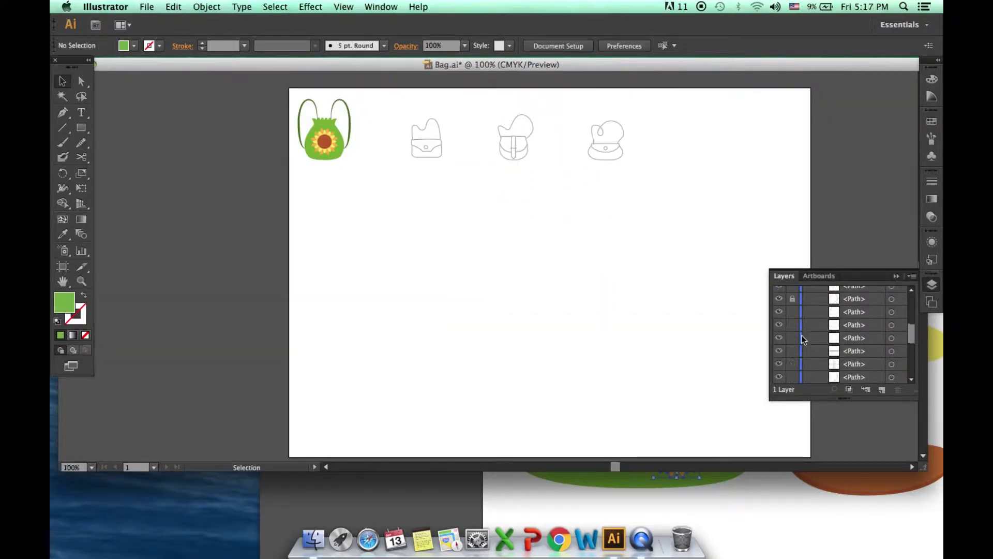
Move two bag sketches into a second row and thicken the backpack straps to 10 pt
{"action": "left_click_drag", "start_coordinate": [470, 144], "coordinate": [531, 137]}
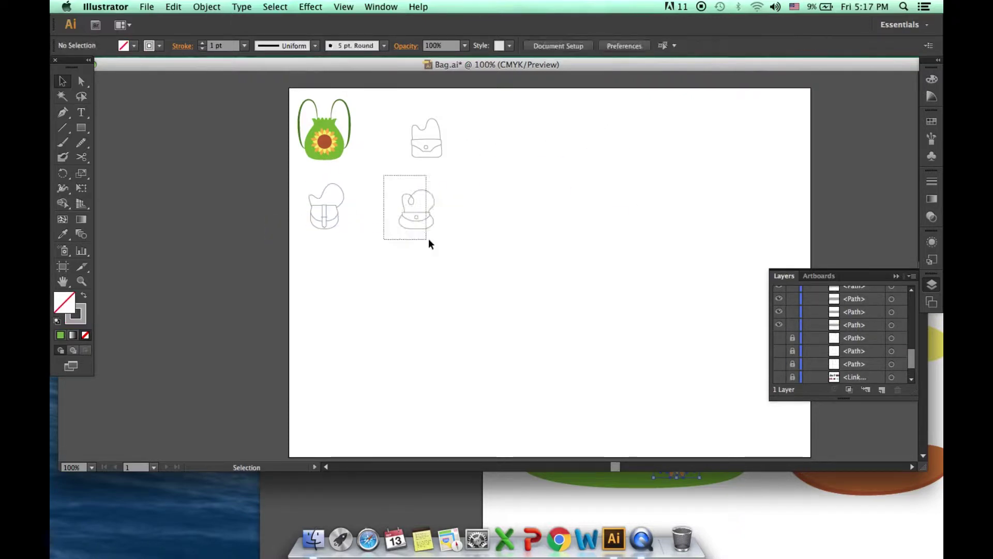
{"action": "mouse_move", "coordinate": [298, 97]}
{"action": "left_mouse_down"}
{"action": "mouse_move", "coordinate": [418, 222]}
{"action": "mouse_move", "coordinate": [472, 234]}
{"action": "left_mouse_up"}
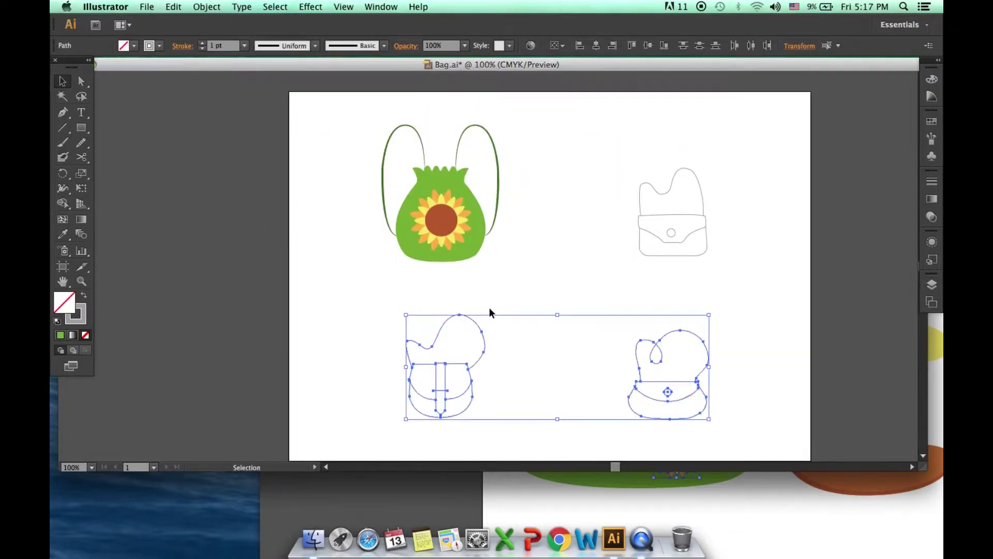
{"action": "left_click", "coordinate": [476, 164]}
{"action": "left_click", "coordinate": [244, 46]}
{"action": "left_click", "coordinate": [263, 129]}
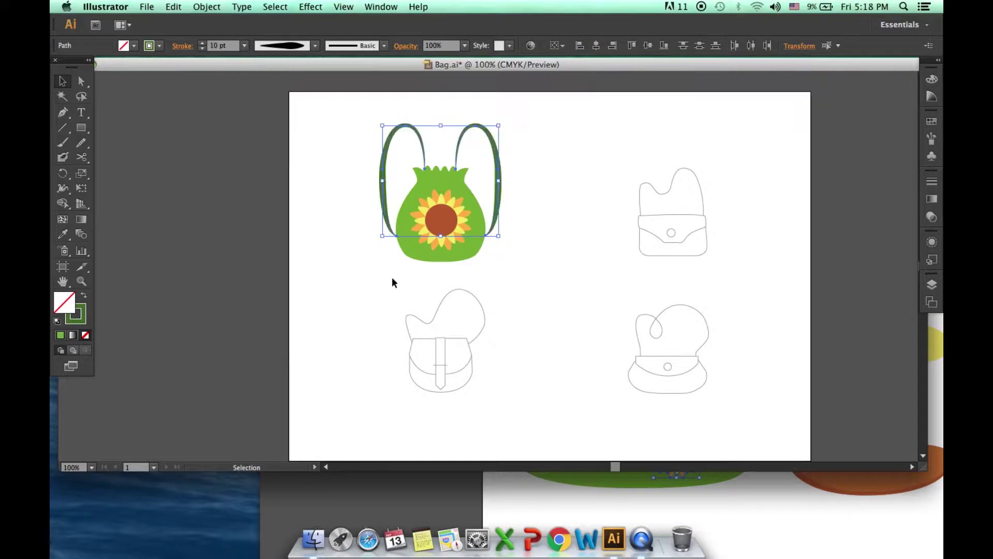
{"action": "left_click", "coordinate": [517, 251]}
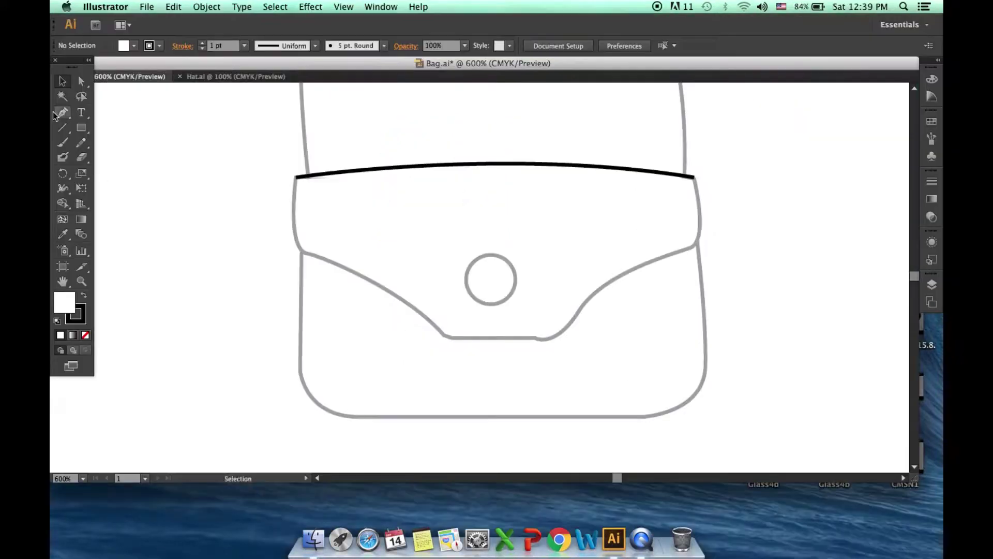
Start the shoulder bag's flap outline with a curved left edge
{"action": "left_click", "coordinate": [61, 112]}
{"action": "left_click", "coordinate": [295, 177]}
{"action": "left_click_drag", "start_coordinate": [300, 252], "coordinate": [314, 271]}
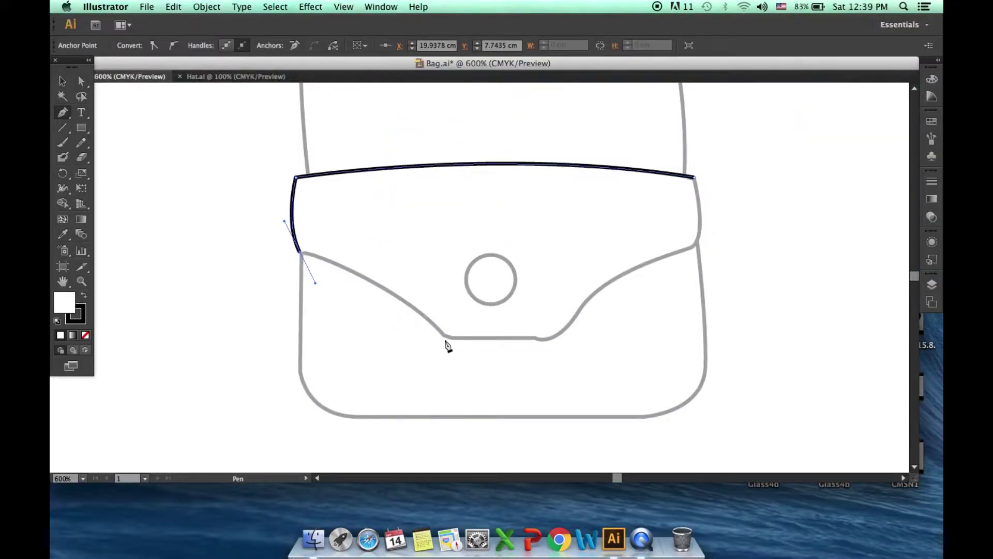
Finish the flap's left half with no fill and reflect a copy for the right half
{"action": "left_click_drag", "start_coordinate": [443, 338], "coordinate": [491, 398]}
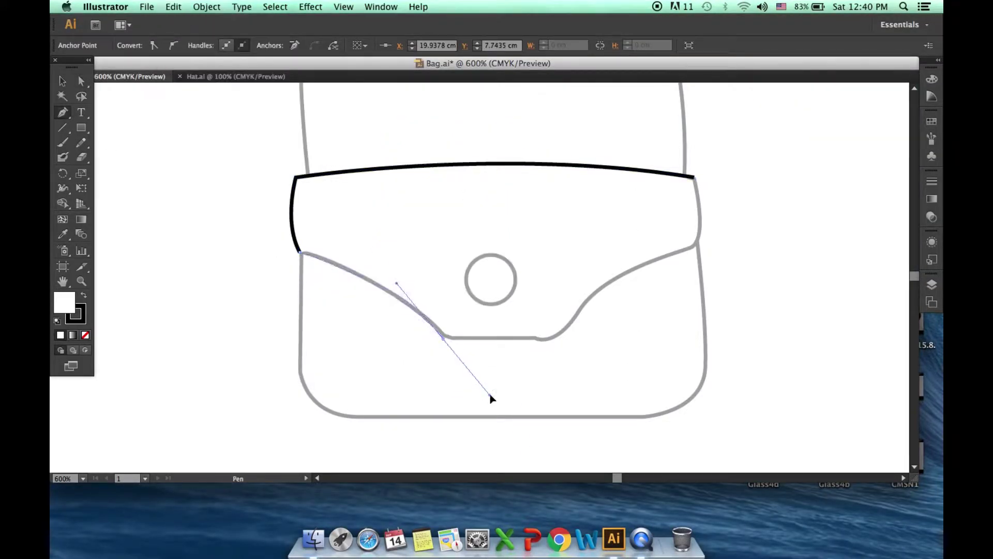
{"action": "key", "text": "ctrl"}
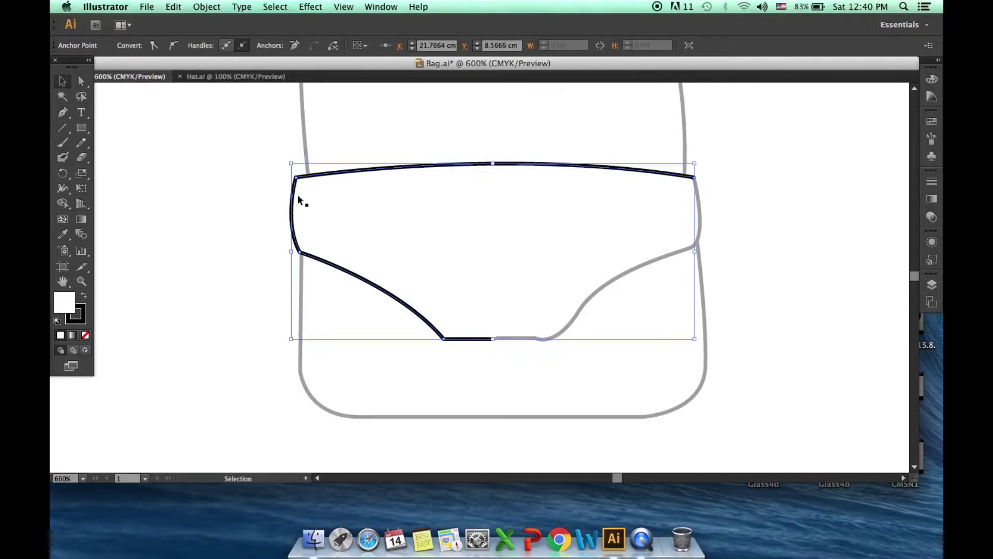
{"action": "key", "text": "slash"}
{"action": "right_click", "coordinate": [465, 262]}
{"action": "left_click", "coordinate": [517, 355]}
{"action": "left_click", "coordinate": [434, 362]}
{"action": "key", "text": "ctrl+shift+a"}
Cut the right flap path with Scissors and exit the group
{"action": "left_click", "coordinate": [604, 294]}
{"action": "key", "text": "c"}
{"action": "left_click", "coordinate": [694, 179]}
{"action": "key", "text": "v"}
{"action": "double_click", "coordinate": [494, 247]}
{"action": "key", "text": "ctrl+shift+a"}
{"action": "left_click", "coordinate": [931, 284]}
Join the two flap halves into one path
{"action": "left_click_drag", "start_coordinate": [465, 357], "coordinate": [564, 319]}
{"action": "right_click", "coordinate": [566, 316]}
{"action": "left_click", "coordinate": [587, 392]}
{"action": "left_click", "coordinate": [518, 315]}
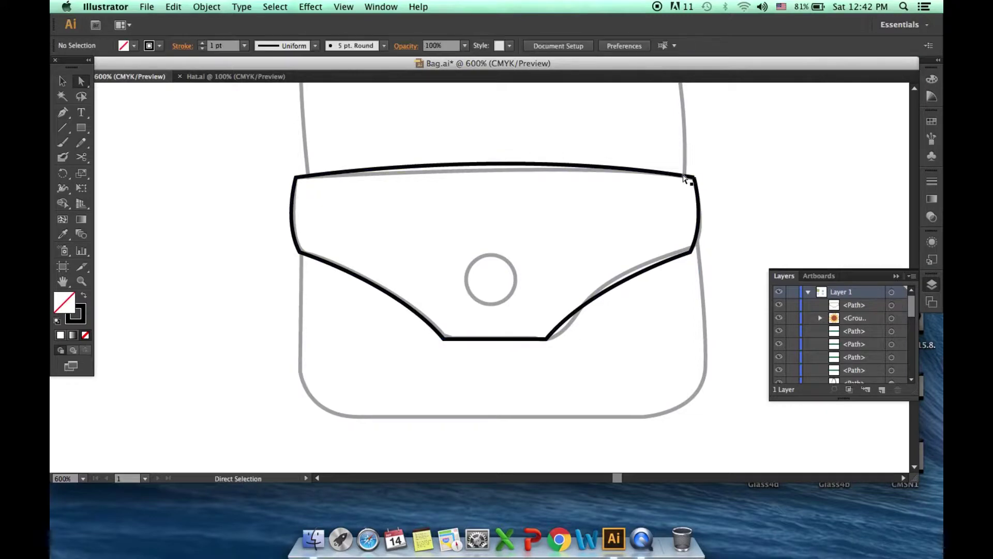
Trace the bag body's left side and reflect a copy for its right side
{"action": "scroll", "coordinate": [362, 150], "scroll_direction": "down", "scroll_amount": 1}
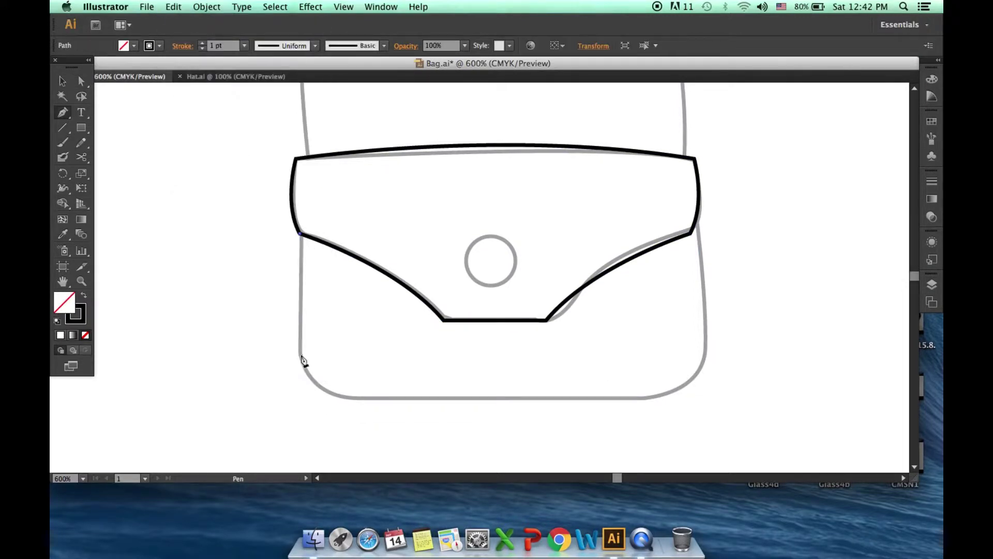
{"action": "left_click", "coordinate": [300, 355]}
{"action": "left_click", "coordinate": [62, 80]}
{"action": "right_click", "coordinate": [565, 328]}
{"action": "left_click", "coordinate": [714, 450]}
{"action": "left_click", "coordinate": [424, 420]}
Select the body outline and draw the small round clasp circle on the flap
{"action": "left_click", "coordinate": [521, 399]}
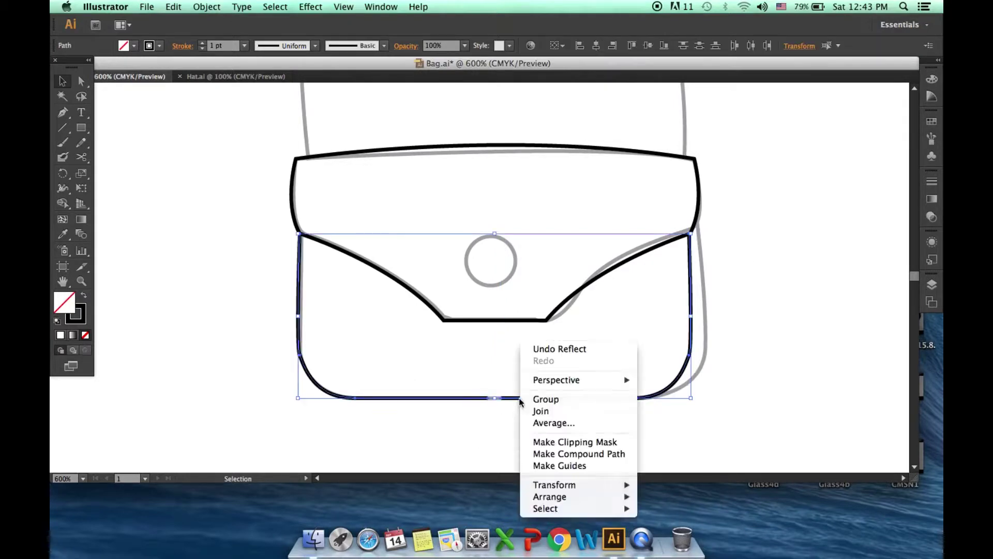
{"action": "left_click", "coordinate": [218, 224]}
{"action": "scroll", "coordinate": [218, 223], "scroll_direction": "up", "scroll_amount": 1}
{"action": "left_click_drag", "start_coordinate": [515, 293], "coordinate": [507, 292]}
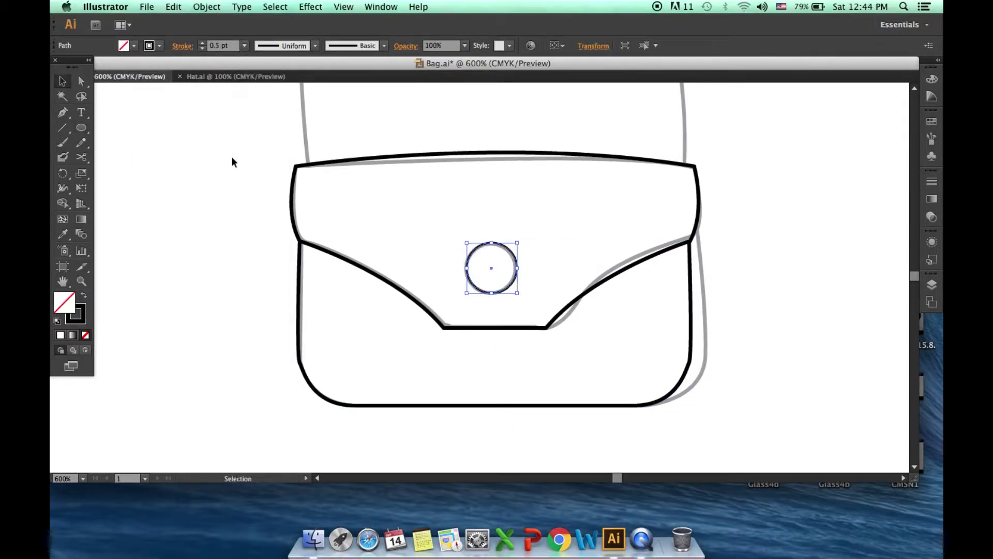
Pen-trace the wavy top outline above the flap with curved points through the dip
{"action": "key", "text": "p"}
{"action": "scroll", "coordinate": [228, 182], "scroll_direction": "up", "scroll_amount": 5}
{"action": "scroll", "coordinate": [414, 212], "scroll_direction": "up", "scroll_amount": 1}
{"action": "left_click_drag", "start_coordinate": [419, 216], "coordinate": [434, 221]}
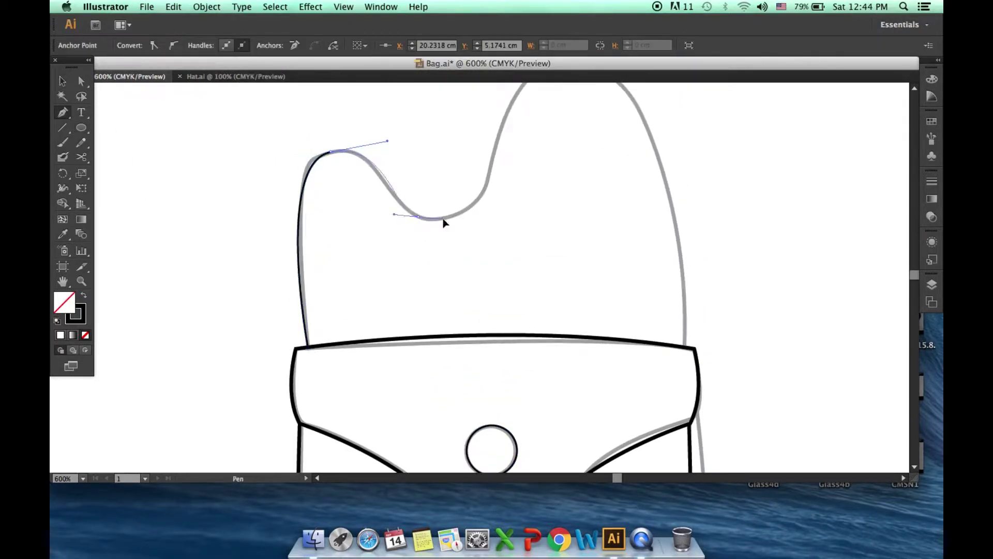
{"action": "scroll", "coordinate": [488, 196], "scroll_direction": "up", "scroll_amount": 1}
{"action": "left_click_drag", "start_coordinate": [567, 102], "coordinate": [616, 105]}
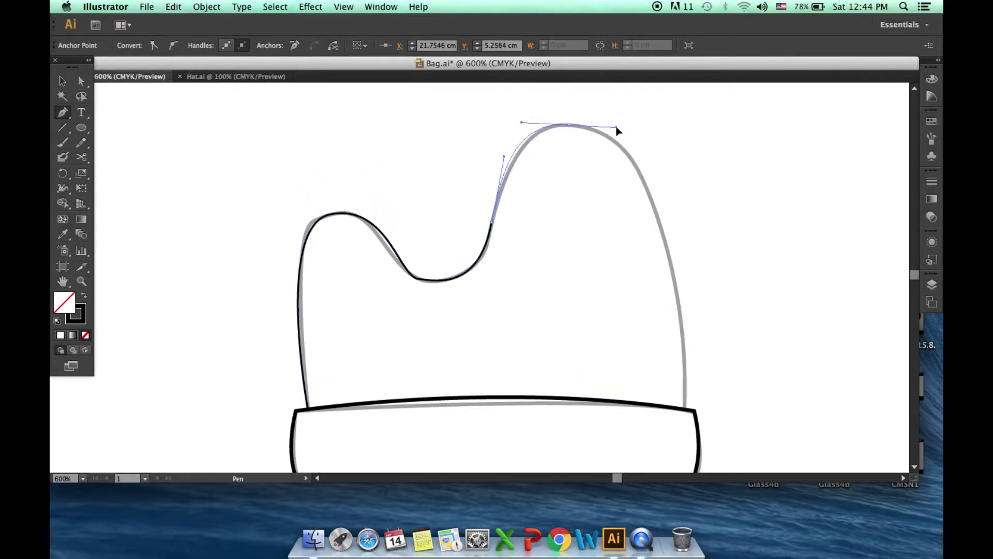
{"action": "left_click_drag", "start_coordinate": [686, 399], "coordinate": [684, 481]}
{"action": "key", "text": "v"}
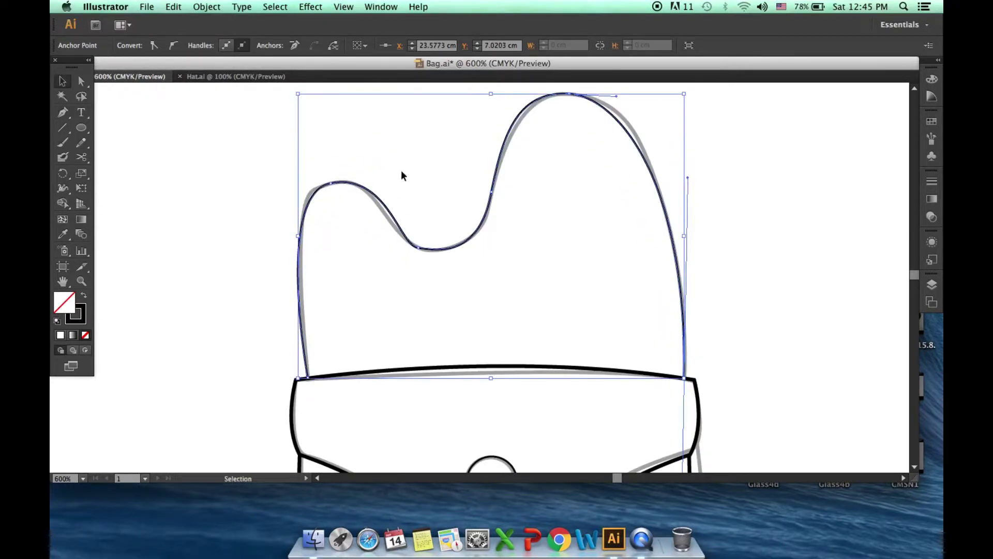
Smooth the curve around the dip, then draw a straight line along the next flap's top
{"action": "key", "text": "Return"}
{"action": "left_click", "coordinate": [496, 376]}
{"action": "key", "text": "a"}
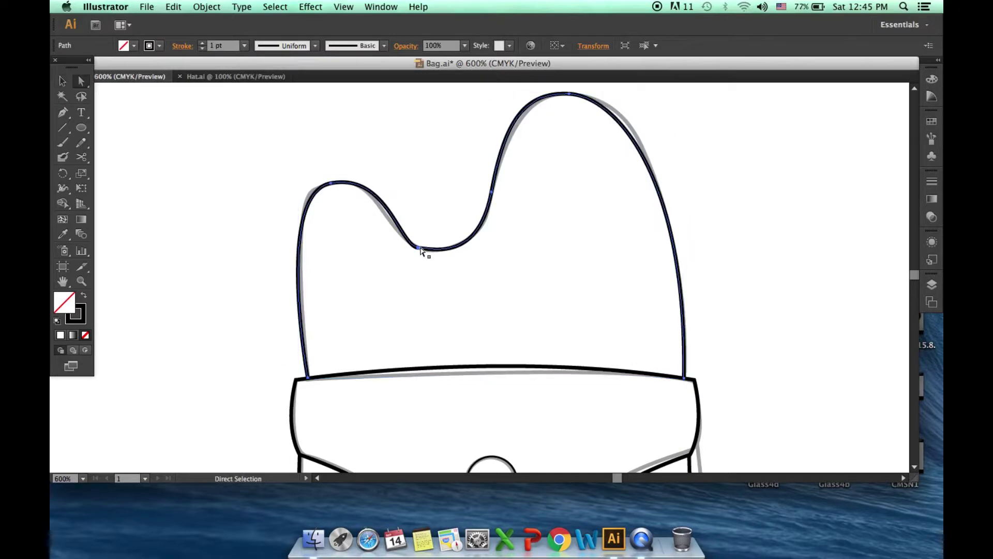
{"action": "left_click", "coordinate": [428, 252]}
{"action": "left_click_drag", "start_coordinate": [428, 255], "coordinate": [394, 234]}
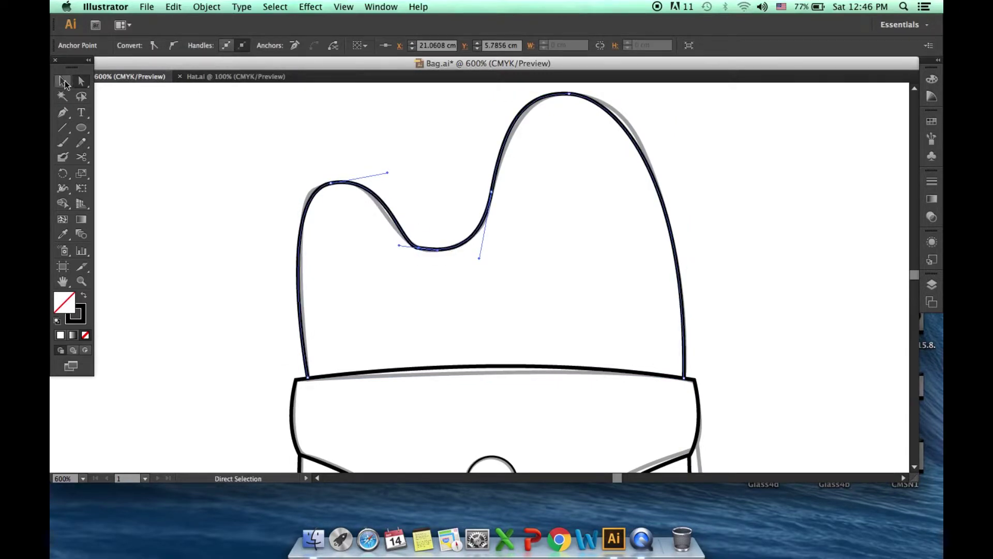
{"action": "left_click", "coordinate": [398, 249]}
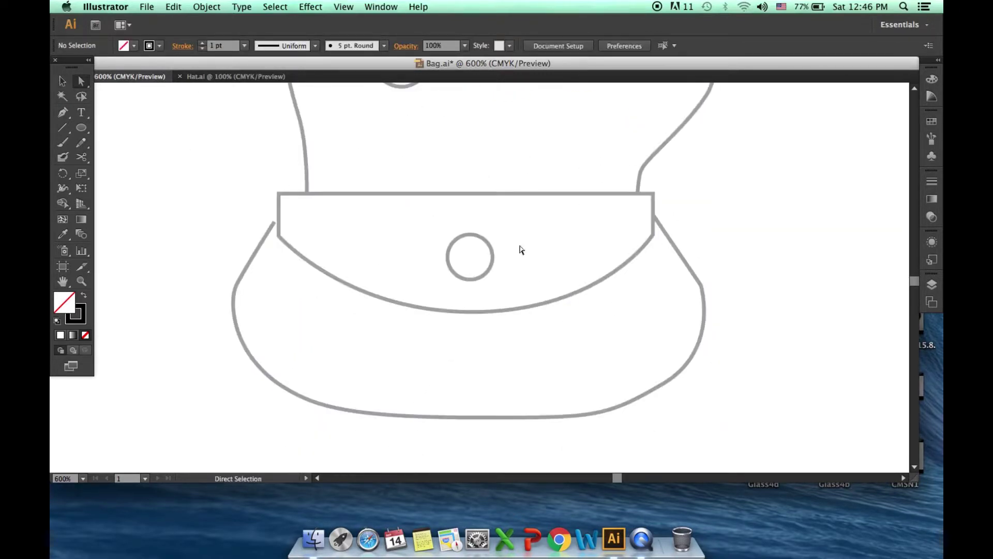
{"action": "left_click", "coordinate": [277, 193]}
{"action": "left_click", "coordinate": [654, 193]}
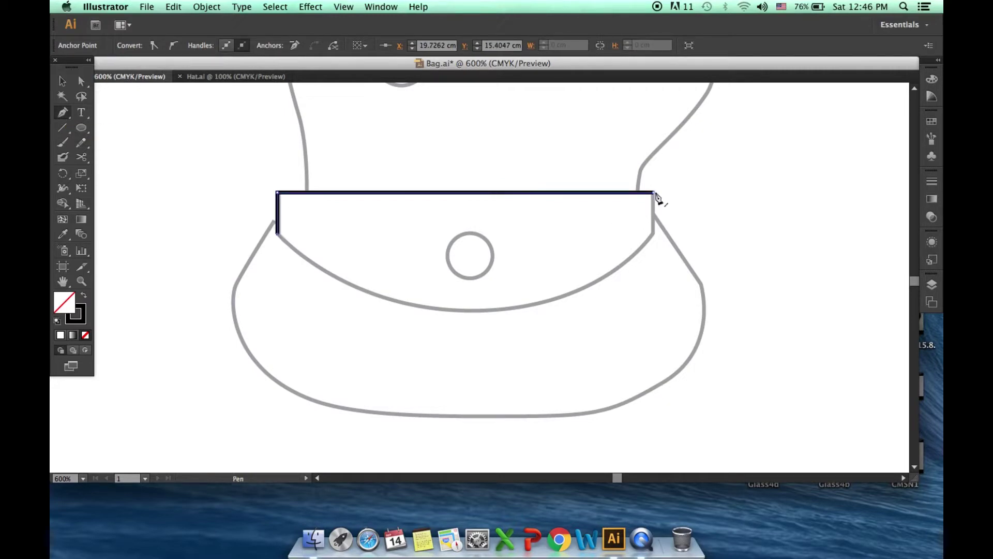
Curve the flap's bottom edge downward between its corners and close the flap path
{"action": "left_click_drag", "start_coordinate": [654, 237], "coordinate": [458, 410]}
{"action": "left_click", "coordinate": [60, 82]}
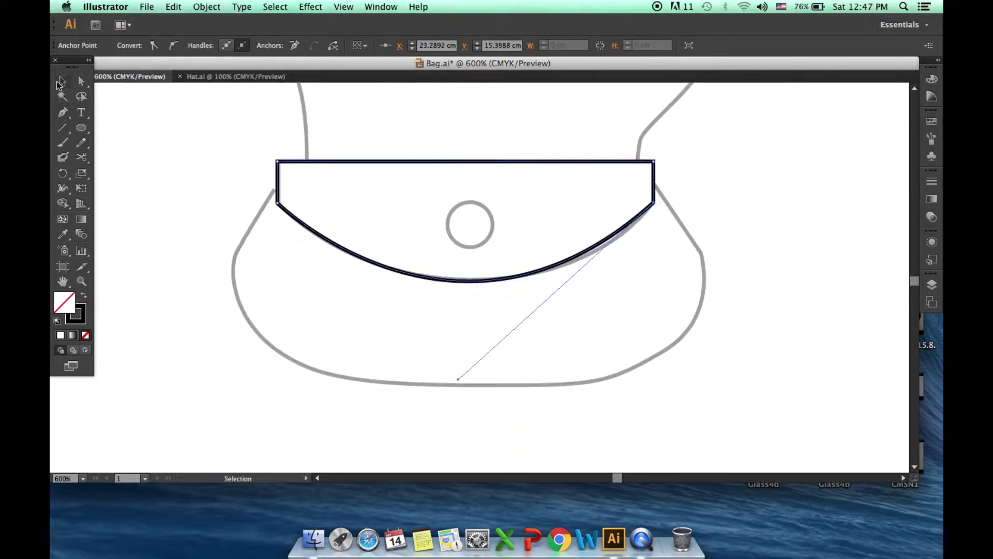
{"action": "key", "text": "v"}
{"action": "left_click", "coordinate": [391, 109]}
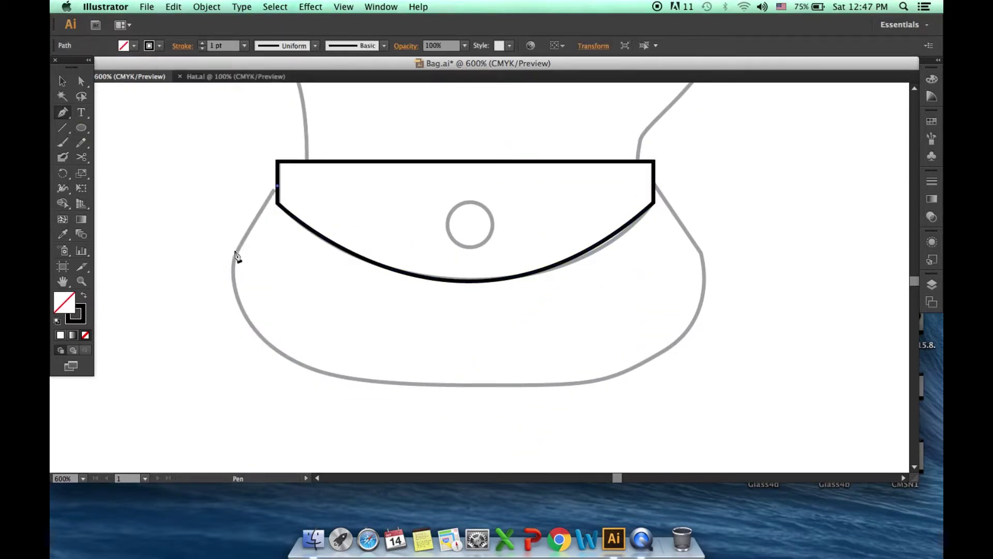
Draw the body's left curve and reflect a copy onto the right side
{"action": "left_click_drag", "start_coordinate": [236, 254], "coordinate": [221, 292]}
{"action": "key", "text": "v"}
{"action": "left_click_drag", "start_coordinate": [336, 375], "coordinate": [581, 375]}
{"action": "right_click", "coordinate": [560, 327]}
{"action": "left_click", "coordinate": [714, 404]}
{"action": "left_click", "coordinate": [560, 362]}
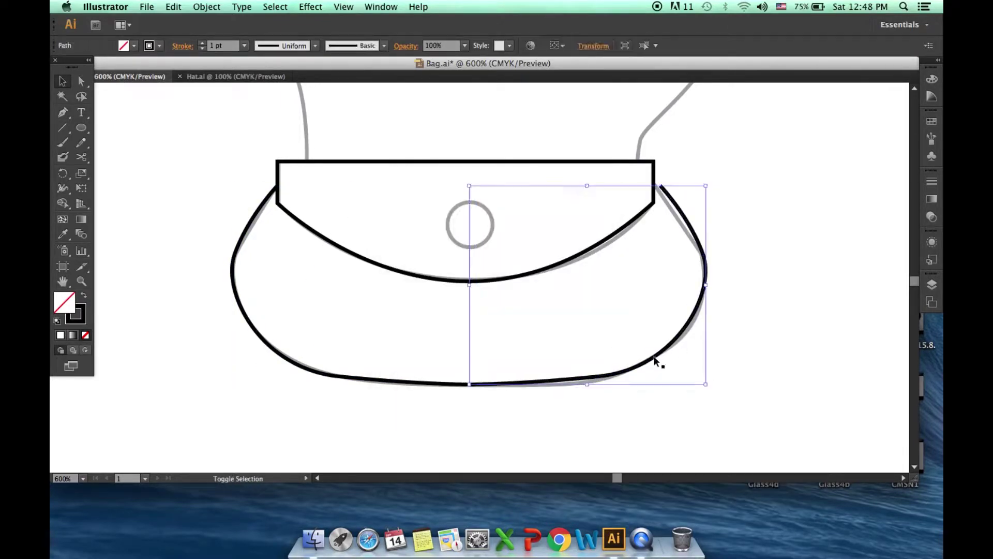
Inspect the mirrored curve and bottom body path, then deselect the finished shapes
{"action": "double_click", "coordinate": [657, 360]}
{"action": "key", "text": "Escape"}
{"action": "key", "text": "a"}
{"action": "left_click", "coordinate": [464, 387]}
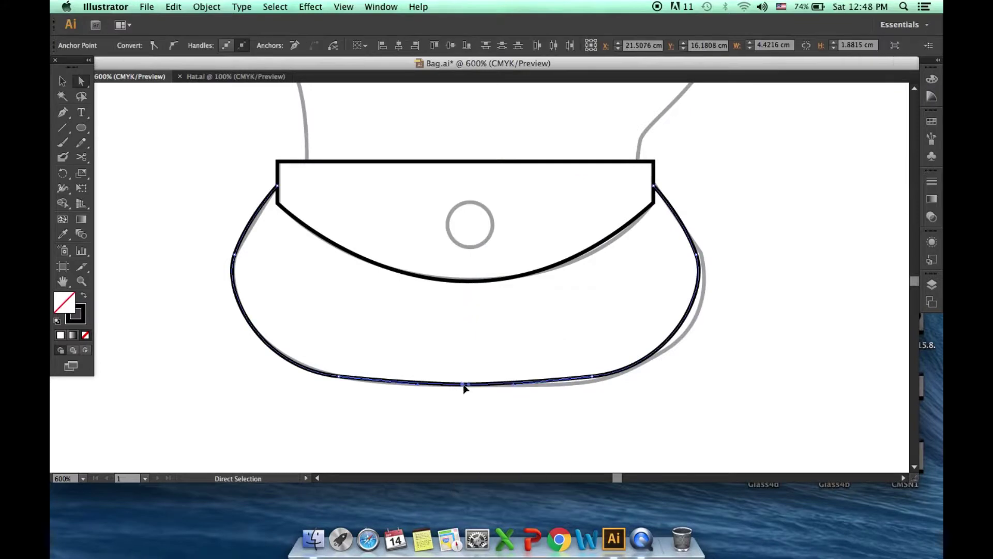
{"action": "left_click", "coordinate": [469, 357]}
{"action": "scroll", "coordinate": [469, 357], "scroll_direction": "up", "scroll_amount": 1}
{"action": "left_click", "coordinate": [202, 49]}
{"action": "scroll", "coordinate": [362, 207], "scroll_direction": "up", "scroll_amount": 10}
{"action": "left_click", "coordinate": [63, 113]}
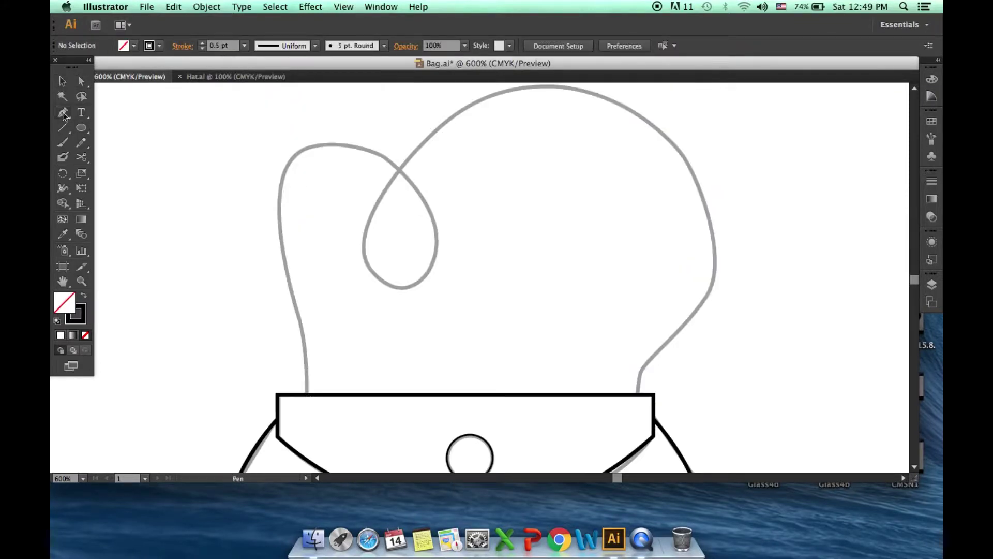
Trace the looped outline up to the dome top and close it at its start
{"action": "left_click", "coordinate": [304, 329]}
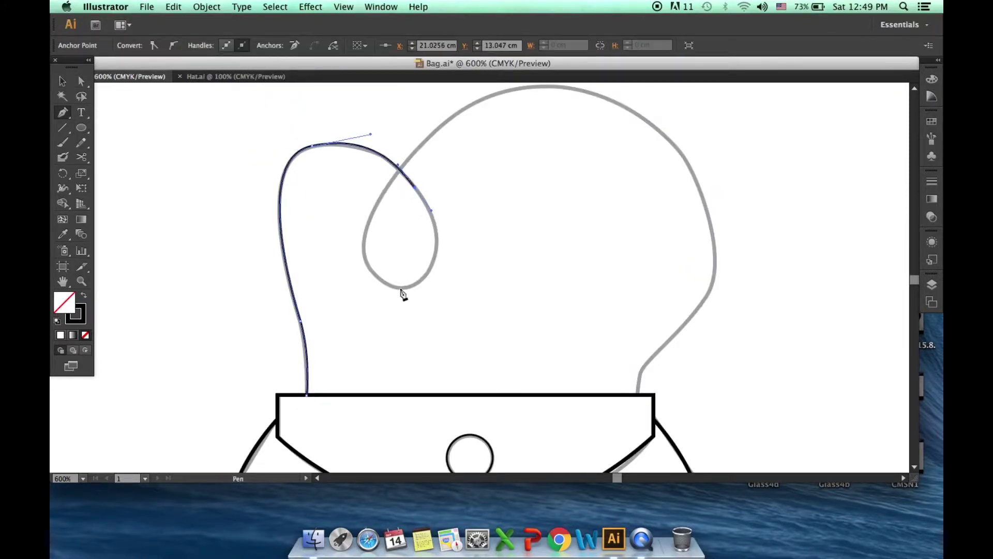
{"action": "left_click_drag", "start_coordinate": [401, 287], "coordinate": [348, 304]}
{"action": "left_click", "coordinate": [639, 393]}
{"action": "left_click_drag", "start_coordinate": [664, 345], "coordinate": [682, 328]}
{"action": "scroll", "coordinate": [682, 328], "scroll_direction": "up", "scroll_amount": 2}
{"action": "left_click_drag", "start_coordinate": [681, 197], "coordinate": [601, 95]}
{"action": "scroll", "coordinate": [600, 101], "scroll_direction": "up", "scroll_amount": 1}
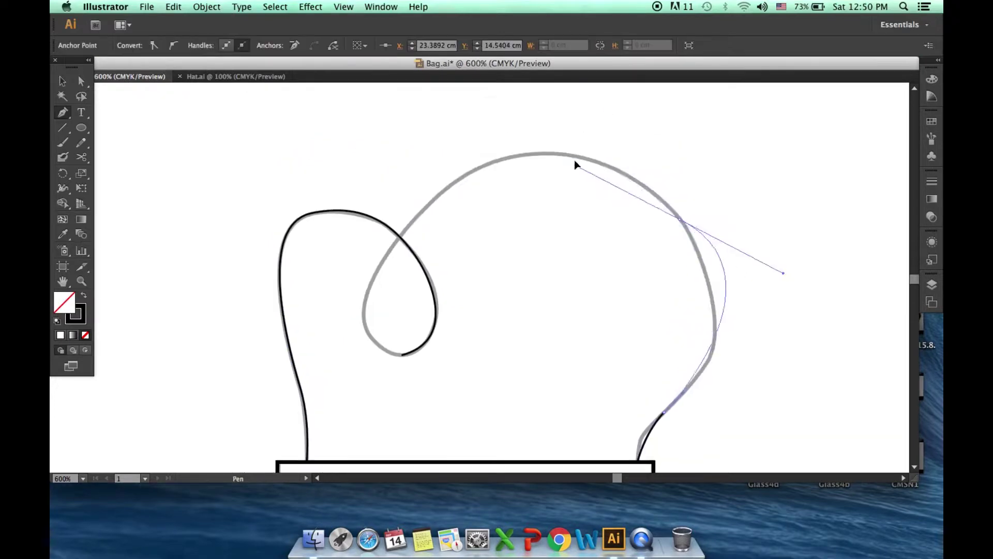
{"action": "left_click_drag", "start_coordinate": [538, 154], "coordinate": [464, 165]}
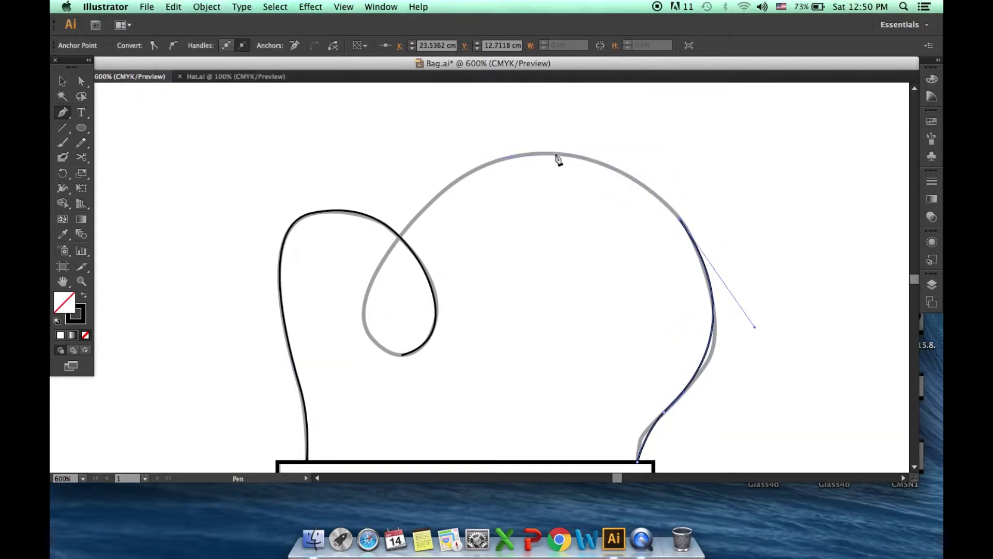
{"action": "scroll", "coordinate": [360, 295], "scroll_direction": "down", "scroll_amount": 1}
{"action": "left_click", "coordinate": [403, 328]}
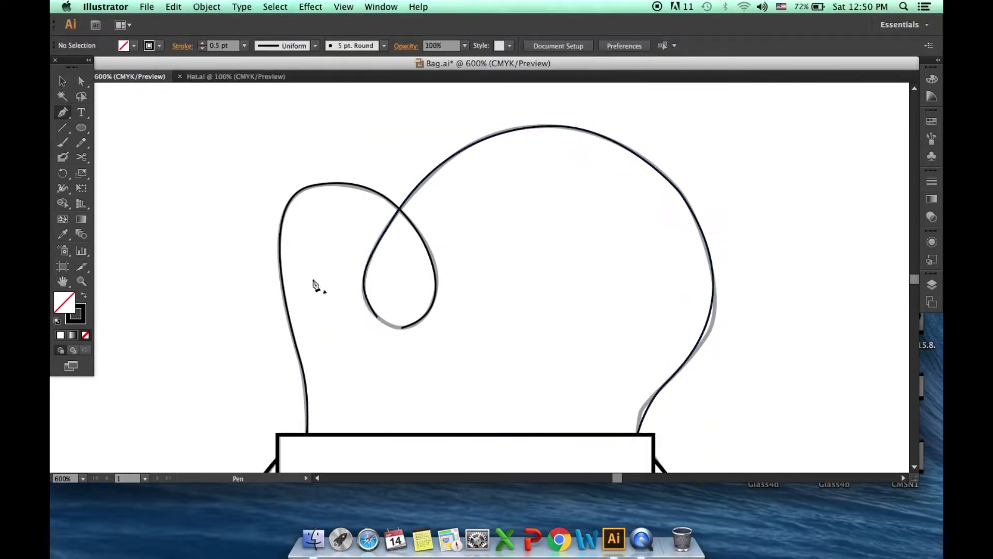
{"action": "scroll", "coordinate": [459, 207], "scroll_direction": "down", "scroll_amount": 2}
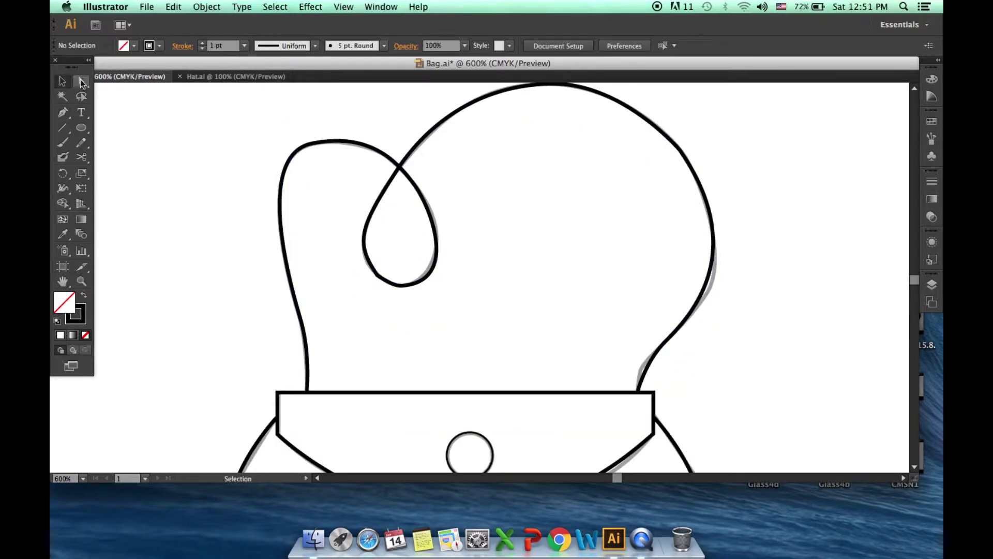
Reshape the loop's lower-left curve and check the dome's top anchor handles
{"action": "key", "text": "a"}
{"action": "left_click", "coordinate": [378, 277]}
{"action": "left_click_drag", "start_coordinate": [381, 286], "coordinate": [387, 288]}
{"action": "left_click", "coordinate": [569, 186], "text": "super"}
{"action": "scroll", "coordinate": [682, 159], "scroll_direction": "up", "scroll_amount": 1}
{"action": "left_click", "coordinate": [679, 155]}
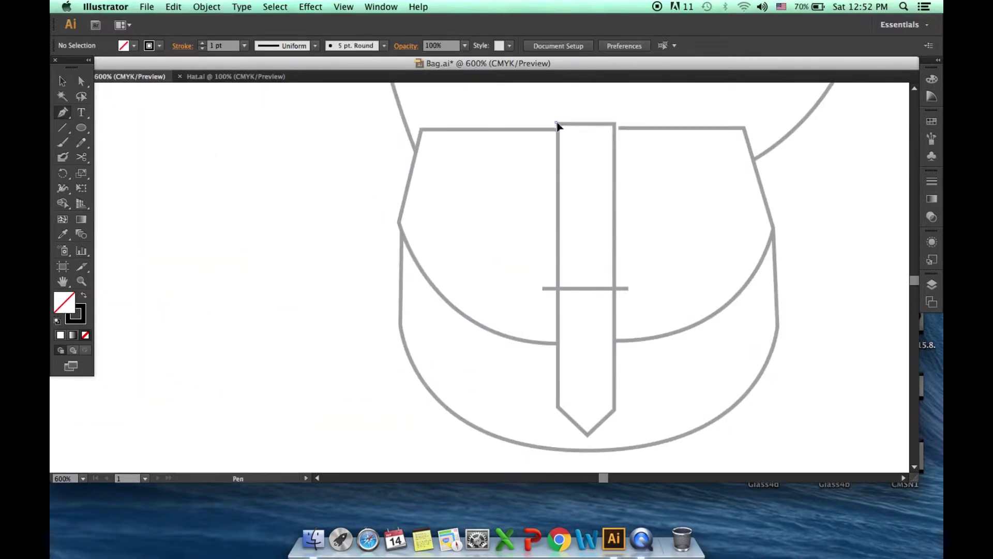
Draw the half strap with its top edge and join it to a mirrored copy
{"action": "left_click", "coordinate": [557, 123]}
{"action": "left_click", "coordinate": [615, 123]}
{"action": "left_click", "coordinate": [587, 435]}
{"action": "key", "text": "Return"}
{"action": "left_click_drag", "start_coordinate": [543, 194], "coordinate": [558, 194]}
{"action": "double_click", "coordinate": [557, 207]}
{"action": "left_click", "coordinate": [853, 243]}
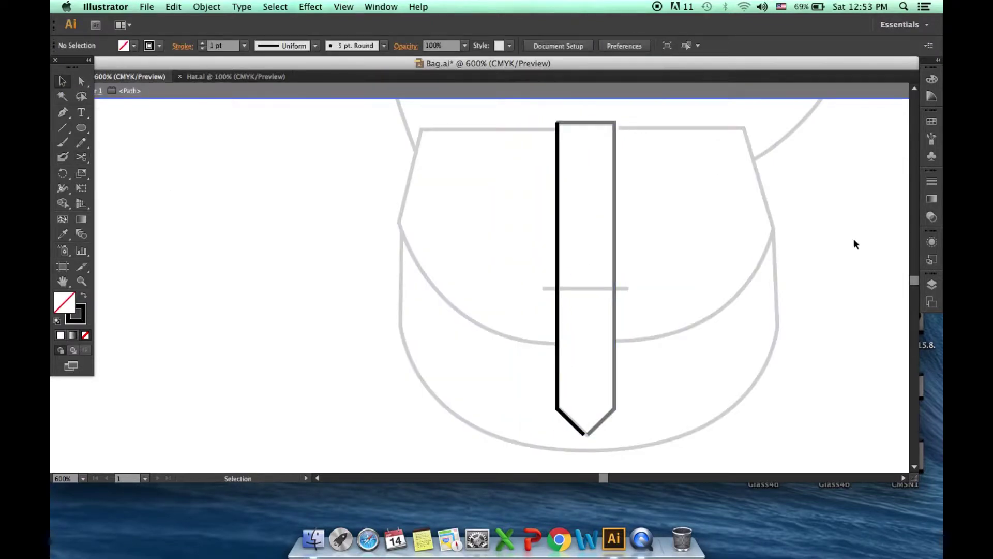
{"action": "double_click", "coordinate": [854, 241]}
{"action": "left_click", "coordinate": [615, 230]}
{"action": "left_click", "coordinate": [673, 414]}
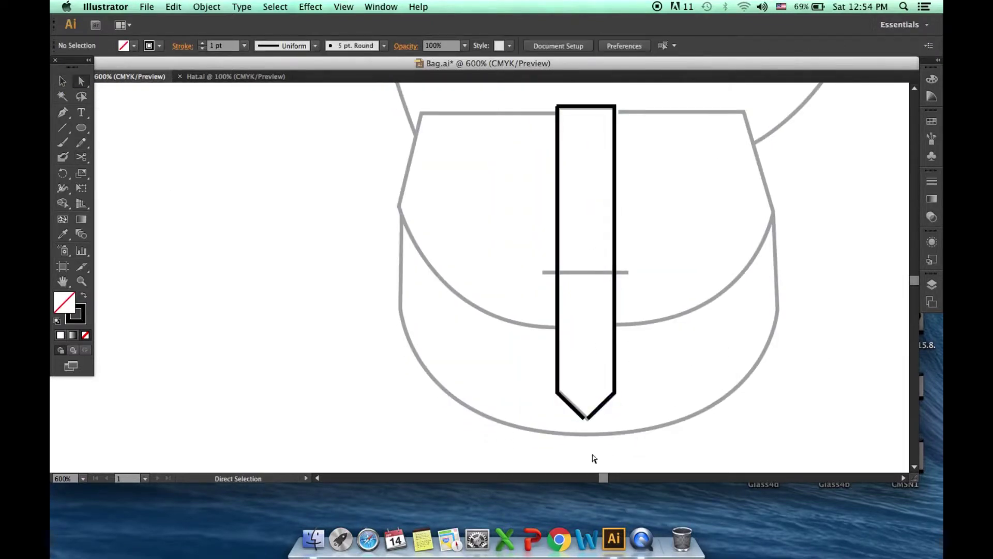
Finish the left flap half and mirror a copy to complete the flap
{"action": "key", "text": "p"}
{"action": "left_click", "coordinate": [543, 285]}
{"action": "scroll", "coordinate": [544, 291], "scroll_direction": "up", "scroll_amount": 2}
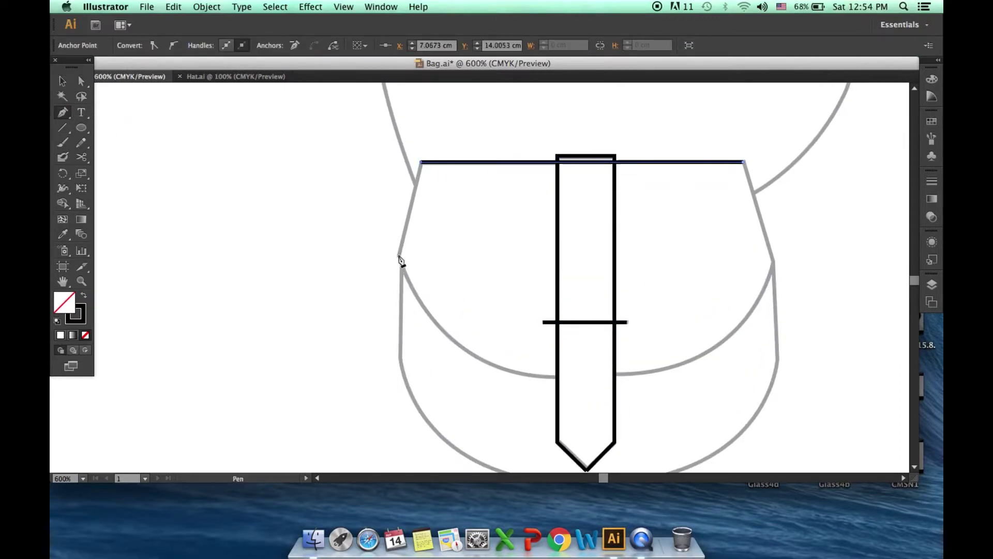
{"action": "key", "text": "v"}
{"action": "right_click", "coordinate": [729, 163]}
{"action": "left_click", "coordinate": [598, 364]}
{"action": "key", "text": "Return"}
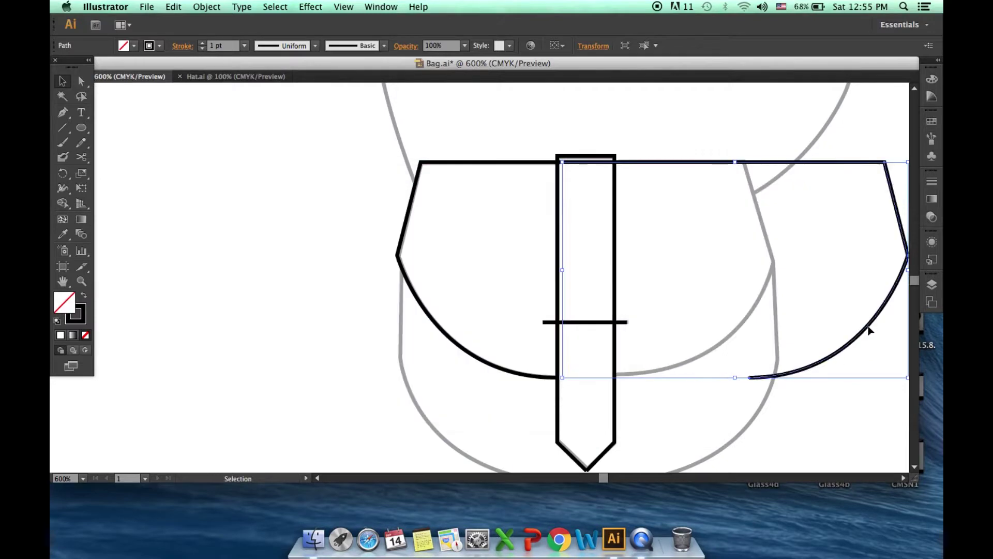
{"action": "left_click", "coordinate": [575, 281]}
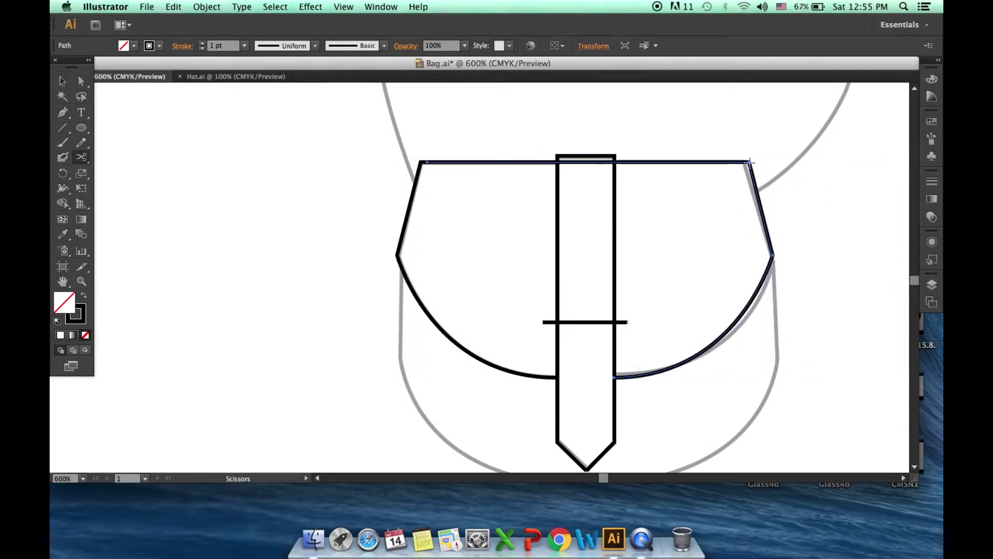
{"action": "left_click", "coordinate": [842, 206]}
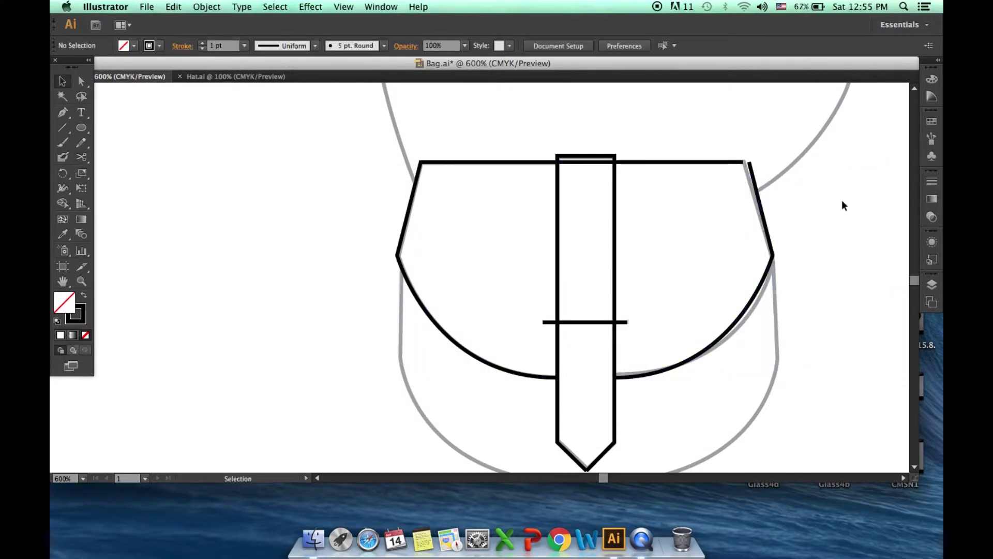
{"action": "left_click", "coordinate": [744, 163]}
{"action": "scroll", "coordinate": [814, 252], "scroll_direction": "down", "scroll_amount": 2}
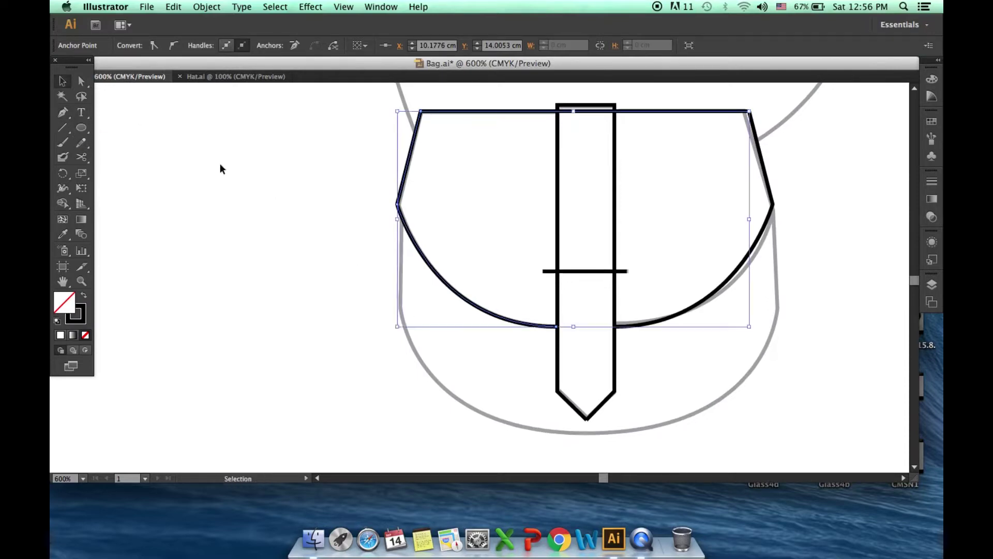
Draw the lower body's straight left side and curved bottom, then join both body halves
{"action": "left_click", "coordinate": [400, 217]}
{"action": "left_click", "coordinate": [400, 309]}
{"action": "left_click_drag", "start_coordinate": [586, 433], "coordinate": [762, 433]}
{"action": "key", "text": "v"}
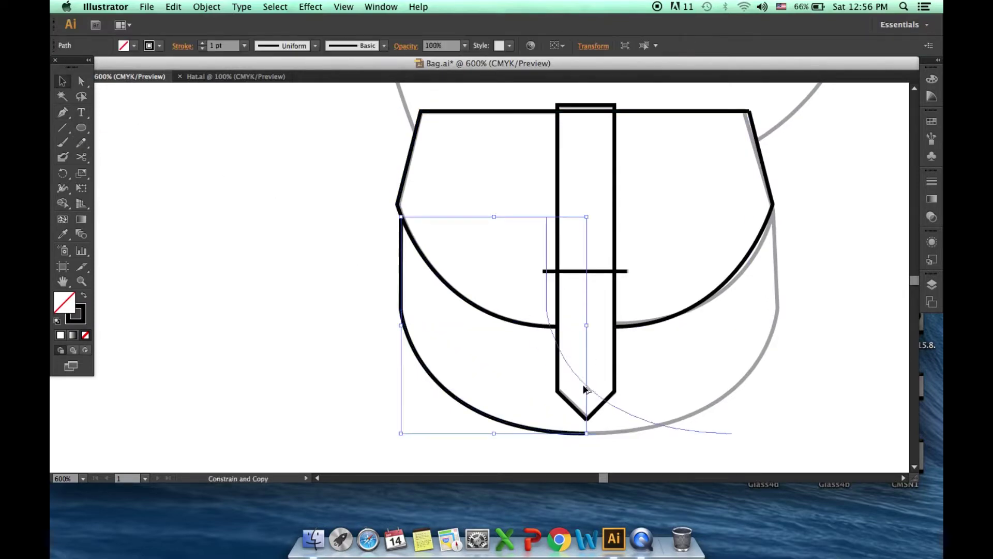
{"action": "left_click", "coordinate": [560, 363]}
{"action": "double_click", "coordinate": [744, 420]}
{"action": "left_click", "coordinate": [696, 426]}
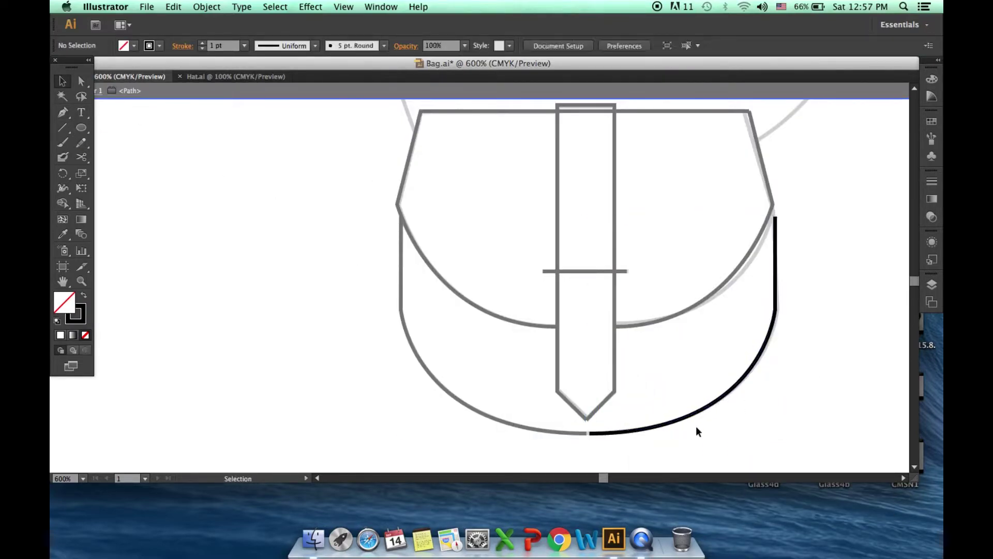
{"action": "key", "text": "a"}
{"action": "left_click", "coordinate": [772, 218]}
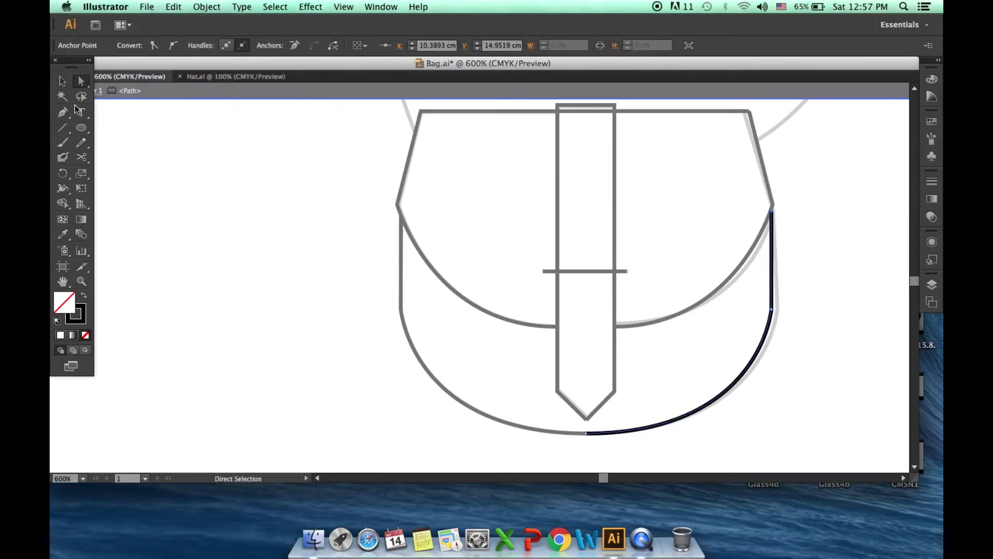
{"action": "key", "text": "Escape"}
{"action": "right_click", "coordinate": [636, 434]}
{"action": "left_click", "coordinate": [658, 412]}
{"action": "scroll", "coordinate": [517, 310], "scroll_direction": "up", "scroll_amount": 5}
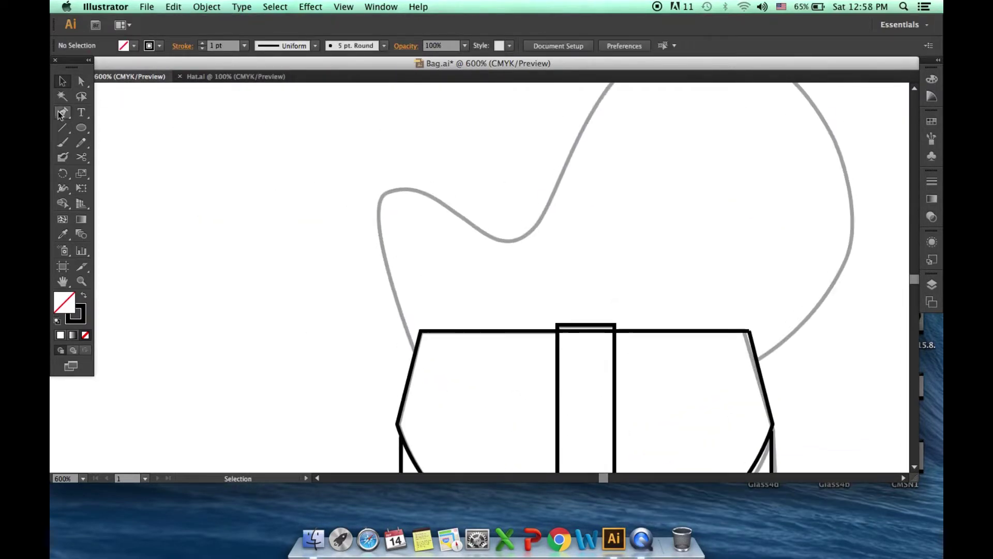
Trace the curvy strap over the top and down to the bag's right side
{"action": "left_click", "coordinate": [391, 191]}
{"action": "left_click_drag", "start_coordinate": [510, 241], "coordinate": [522, 249]}
{"action": "scroll", "coordinate": [521, 272], "scroll_direction": "up", "scroll_amount": 3}
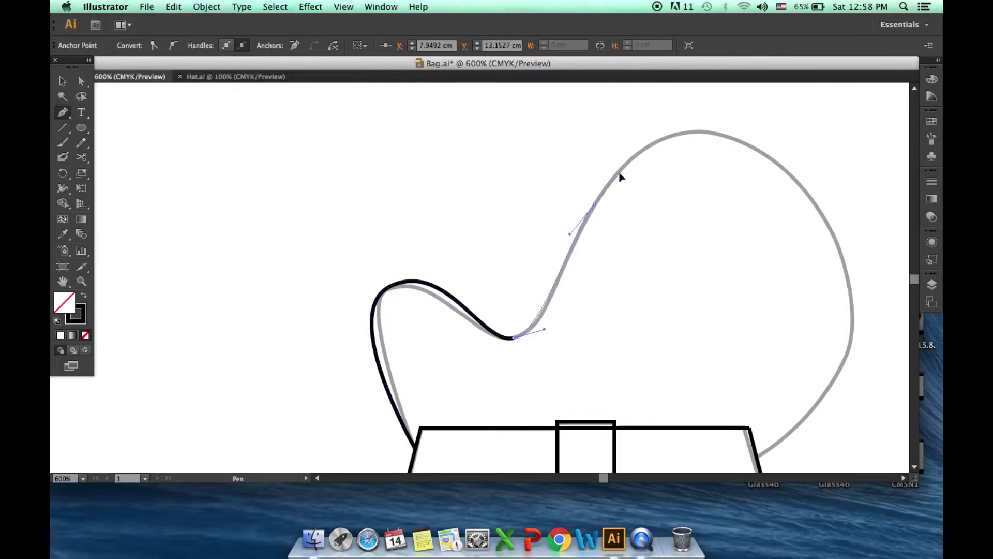
{"action": "scroll", "coordinate": [620, 172], "scroll_direction": "up", "scroll_amount": 3}
{"action": "left_click_drag", "start_coordinate": [594, 239], "coordinate": [615, 207]}
{"action": "left_click_drag", "start_coordinate": [696, 167], "coordinate": [738, 164]}
{"action": "left_click_drag", "start_coordinate": [826, 257], "coordinate": [845, 300]}
{"action": "scroll", "coordinate": [779, 333], "scroll_direction": "down", "scroll_amount": 3}
{"action": "left_click_drag", "start_coordinate": [756, 387], "coordinate": [673, 450]}
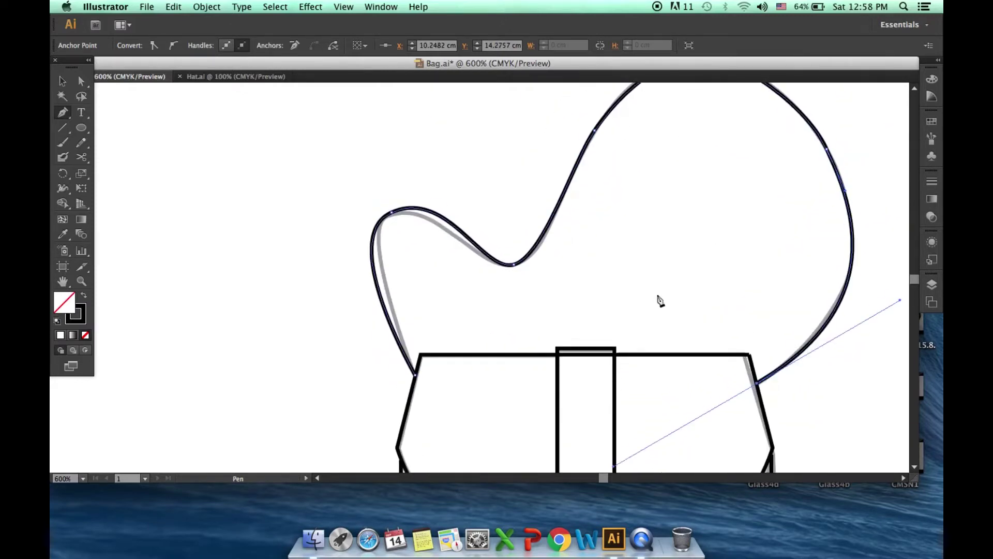
Lengthen the strap's top handle to round it, then zoom out to all four bags
{"action": "key", "text": "v"}
{"action": "left_click", "coordinate": [576, 203]}
{"action": "key", "text": "a"}
{"action": "left_click", "coordinate": [847, 230]}
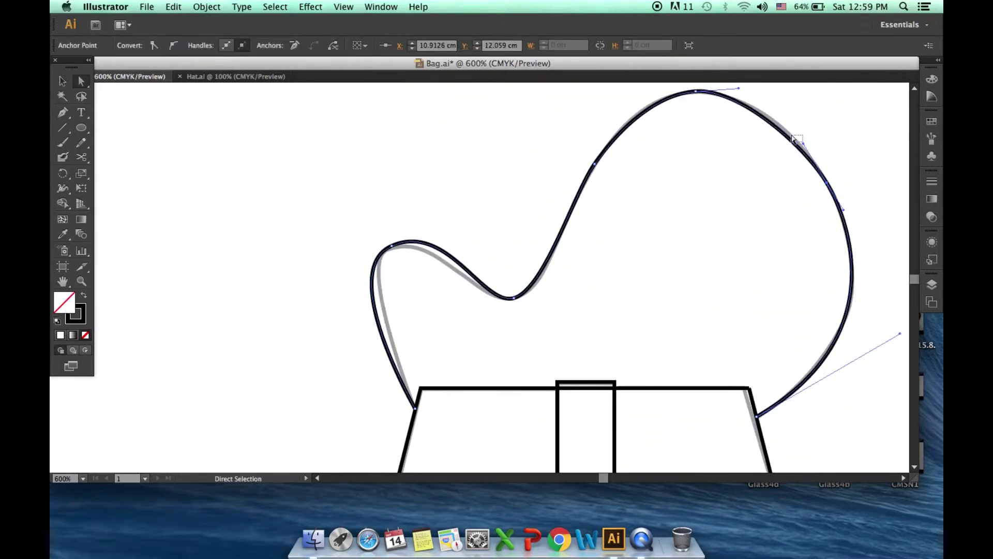
{"action": "left_click_drag", "start_coordinate": [738, 94], "coordinate": [758, 97]}
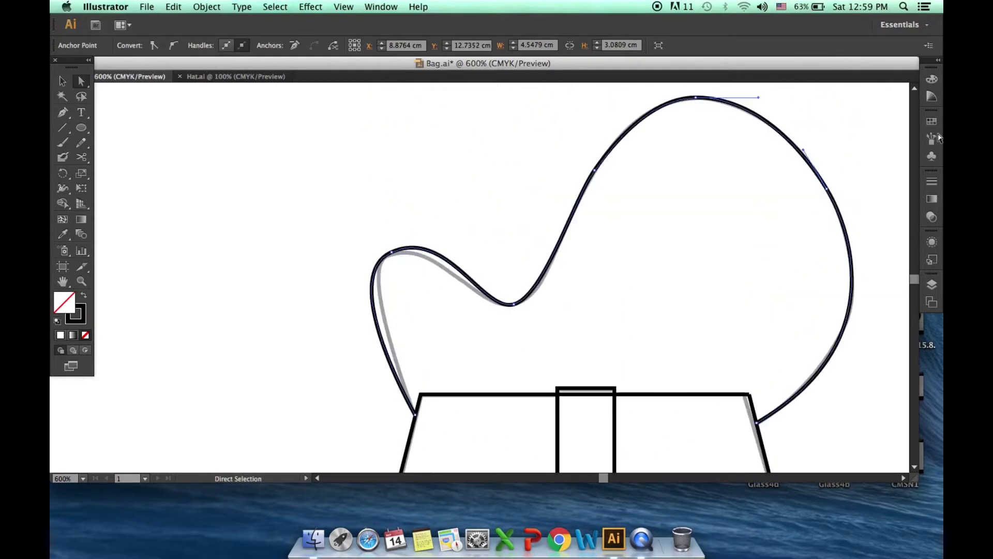
{"action": "left_click", "coordinate": [83, 478]}
{"action": "left_click", "coordinate": [103, 305]}
{"action": "left_click", "coordinate": [931, 284]}
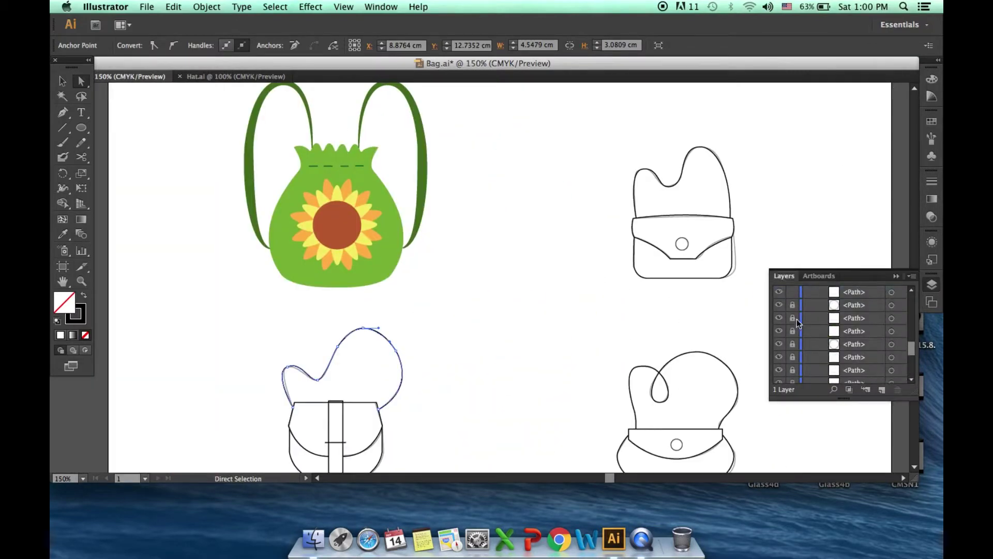
Fill the top-right bag's flap orange, then the last-used brown checked in Hat.ai
{"action": "scroll", "coordinate": [838, 336], "scroll_direction": "down", "scroll_amount": 3}
{"action": "key", "text": "super+shift+a"}
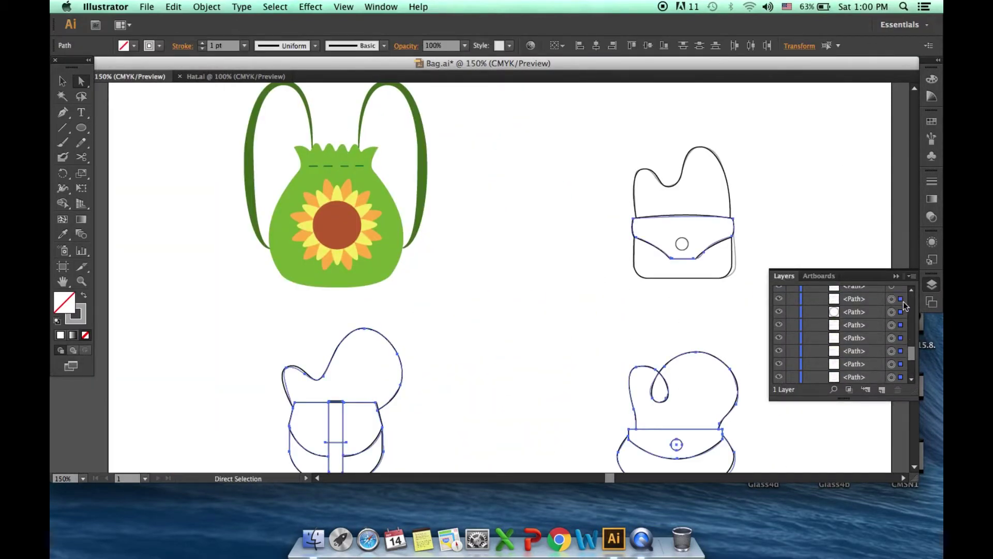
{"action": "scroll", "coordinate": [861, 331], "scroll_direction": "up", "scroll_amount": 3}
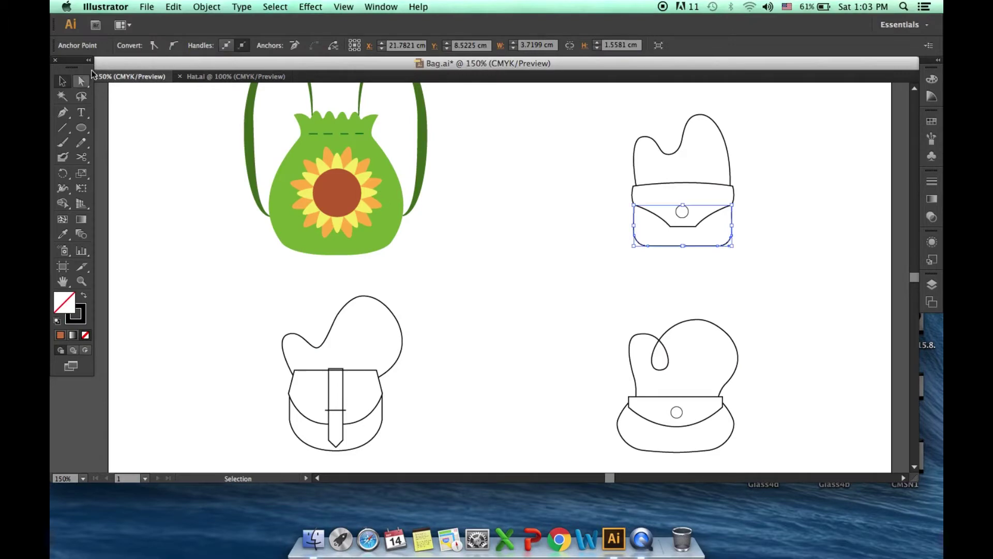
{"action": "left_click", "coordinate": [73, 120]}
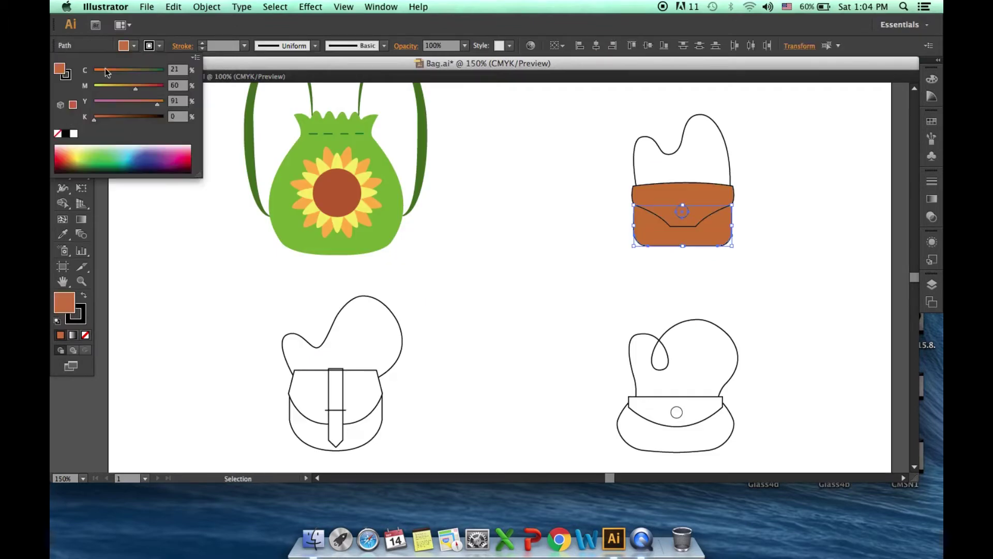
{"action": "left_click", "coordinate": [205, 78]}
{"action": "left_click", "coordinate": [134, 46]}
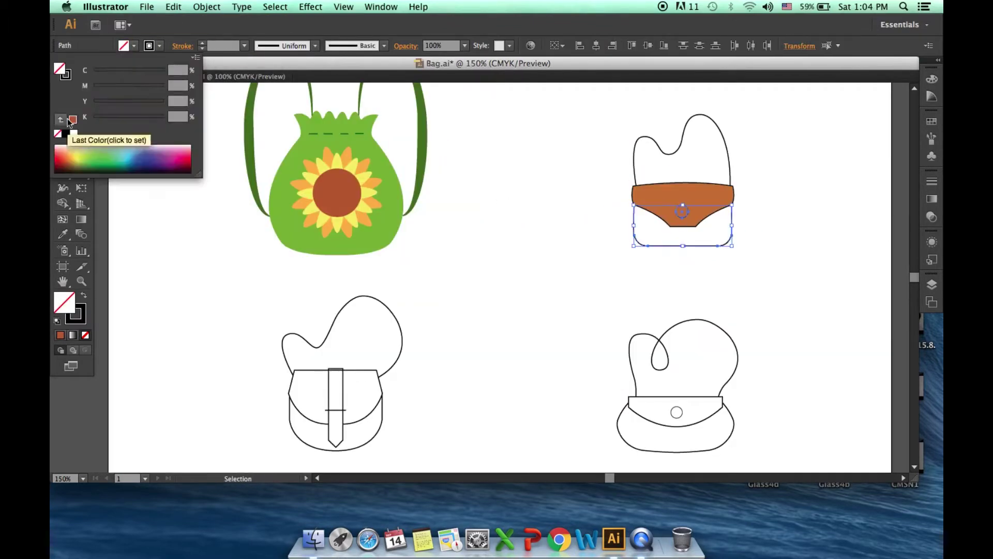
{"action": "left_click", "coordinate": [104, 104]}
{"action": "left_click", "coordinate": [646, 214]}
{"action": "scroll", "coordinate": [638, 197], "scroll_direction": "down", "scroll_amount": 3}
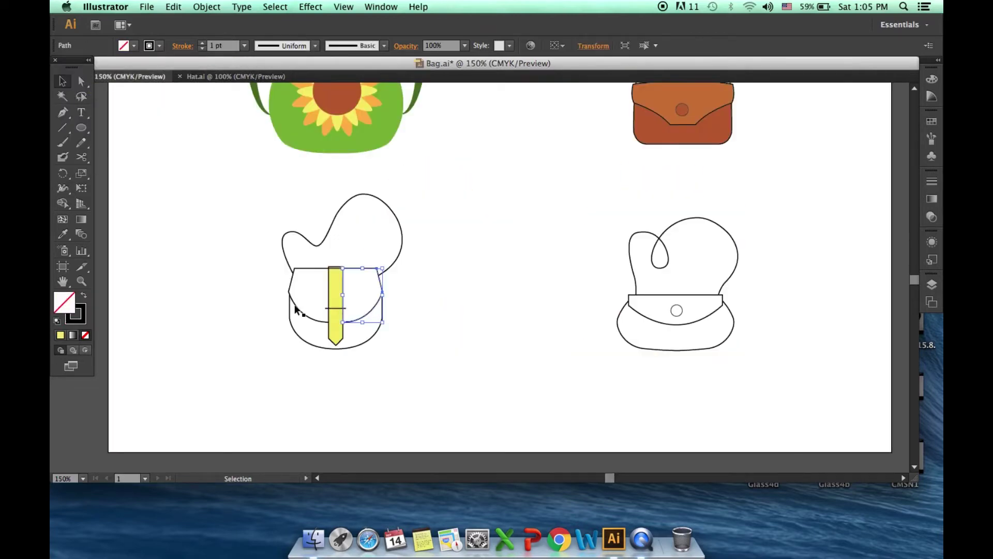
Send the yellow flap behind the strap and the golden-yellow lower body behind the flap
{"action": "right_click", "coordinate": [371, 314]}
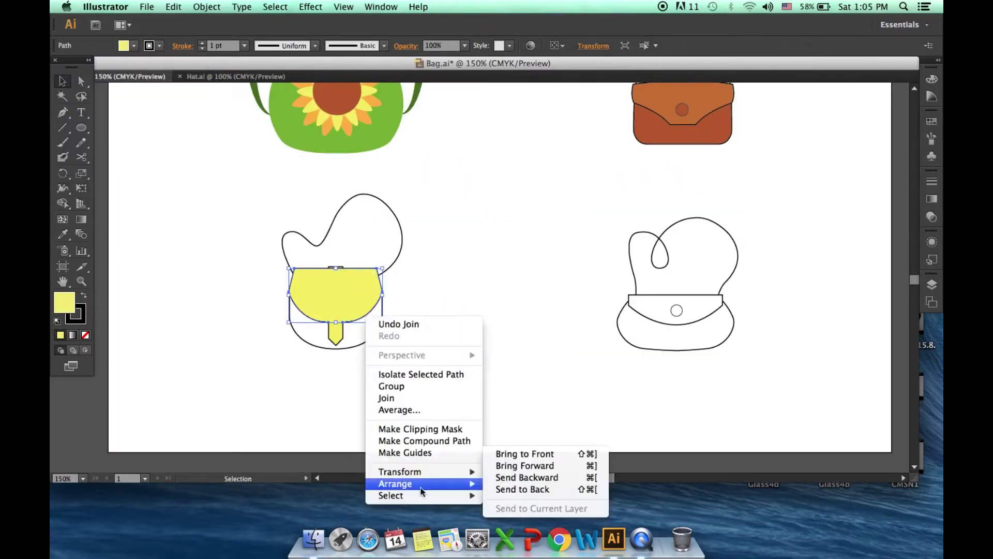
{"action": "left_click", "coordinate": [527, 426]}
{"action": "left_click", "coordinate": [134, 45]}
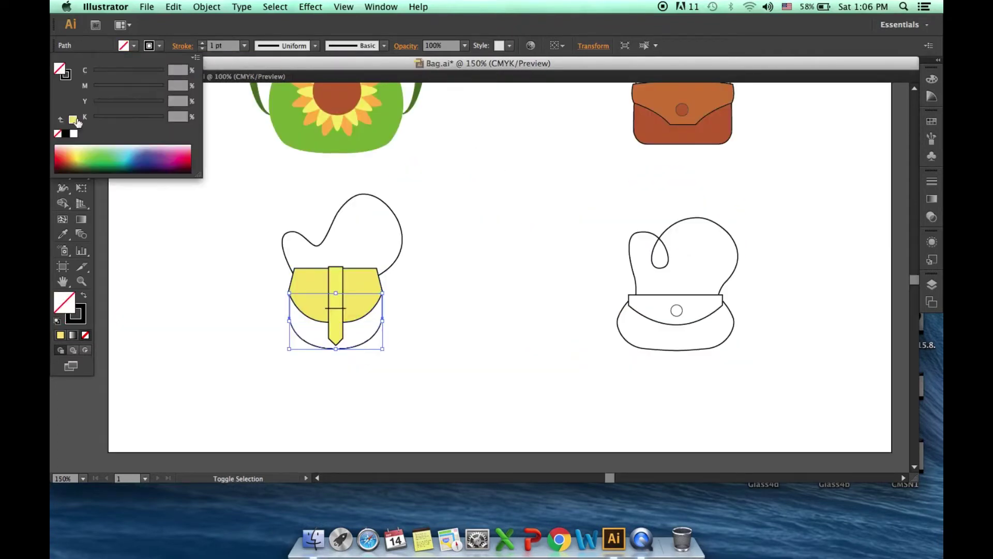
{"action": "left_click", "coordinate": [74, 120]}
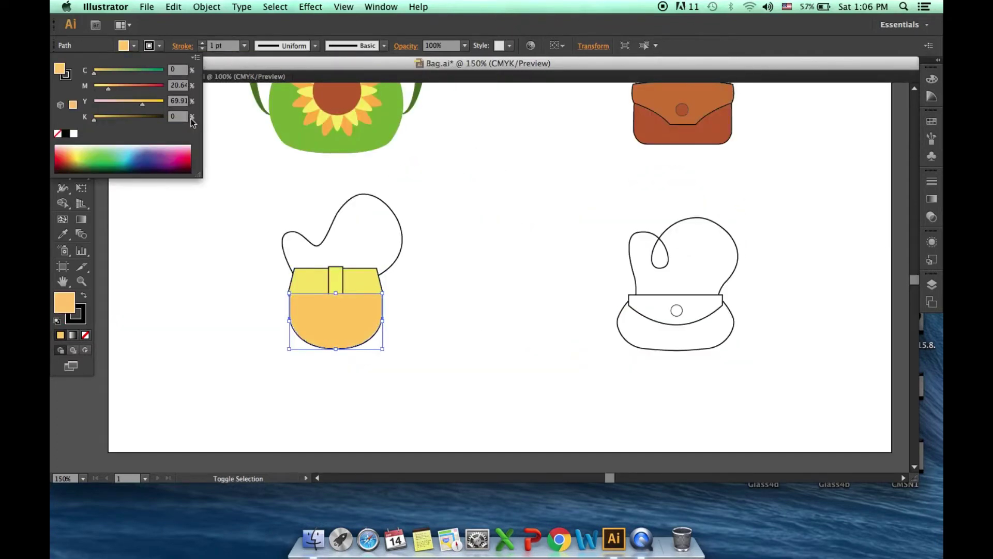
{"action": "left_click", "coordinate": [266, 215]}
{"action": "right_click", "coordinate": [333, 336]}
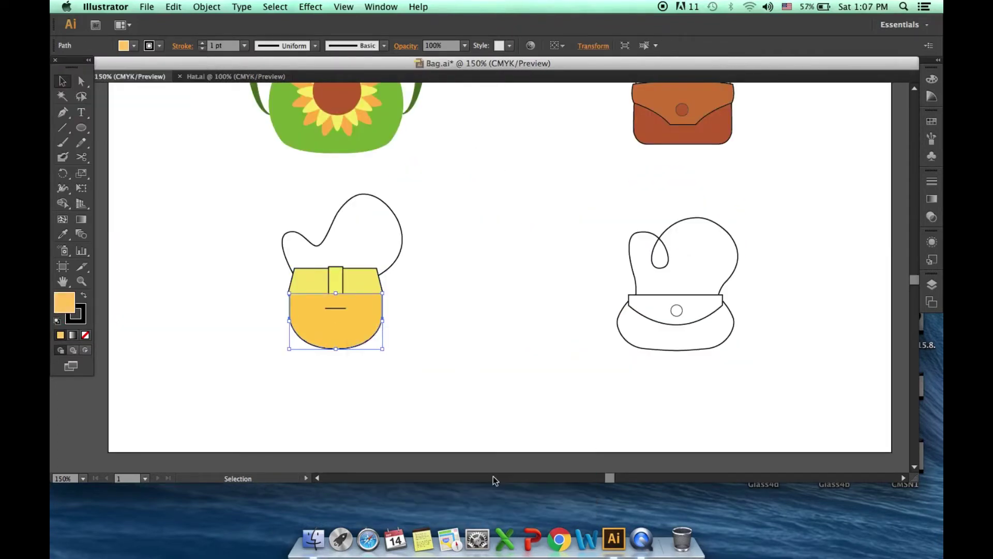
{"action": "left_click", "coordinate": [517, 472]}
{"action": "left_click", "coordinate": [786, 211]}
{"action": "scroll", "coordinate": [766, 209], "scroll_direction": "up", "scroll_amount": 2}
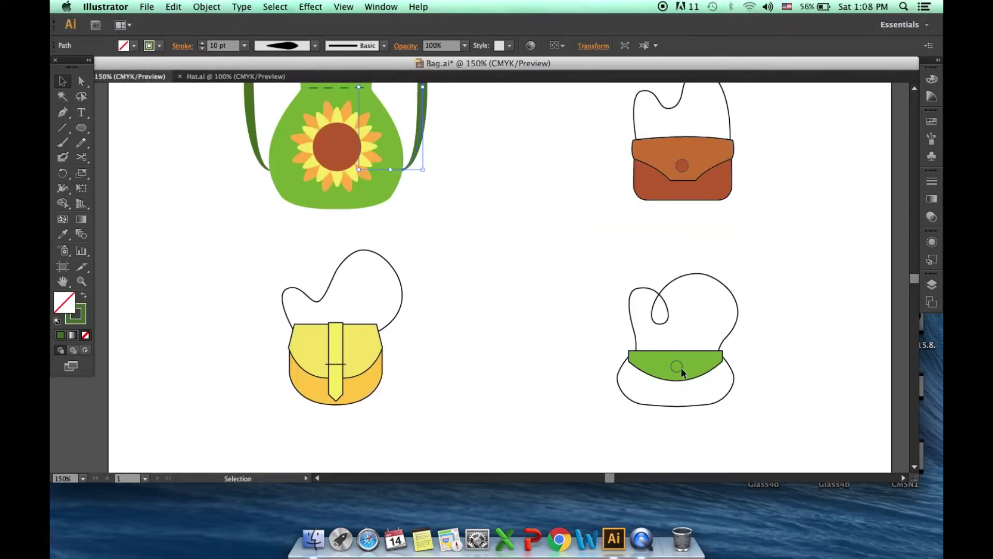
Fill the green bag's body dark green and select its shapes for the flap fill
{"action": "left_click", "coordinate": [680, 367]}
{"action": "left_click", "coordinate": [151, 50], "text": "shift"}
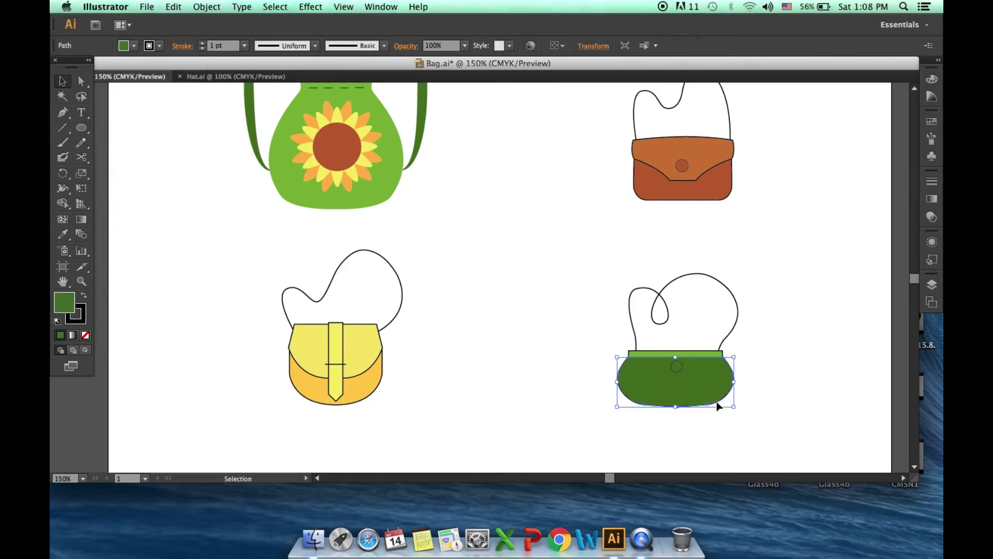
{"action": "left_click", "coordinate": [795, 364]}
{"action": "left_click_drag", "start_coordinate": [280, 394], "coordinate": [388, 417]}
{"action": "left_click", "coordinate": [133, 46]}
{"action": "left_click", "coordinate": [173, 7]}
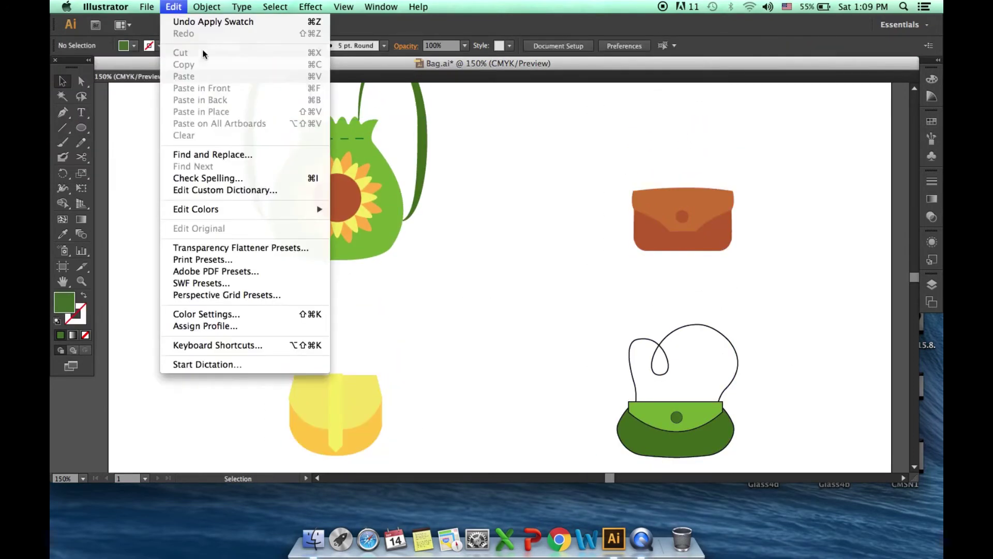
Recolor the yellow bag's buckle by setting its magenta value to 20
{"action": "left_click", "coordinate": [123, 45], "text": "shift"}
{"action": "left_click_drag", "start_coordinate": [275, 384], "coordinate": [390, 452]}
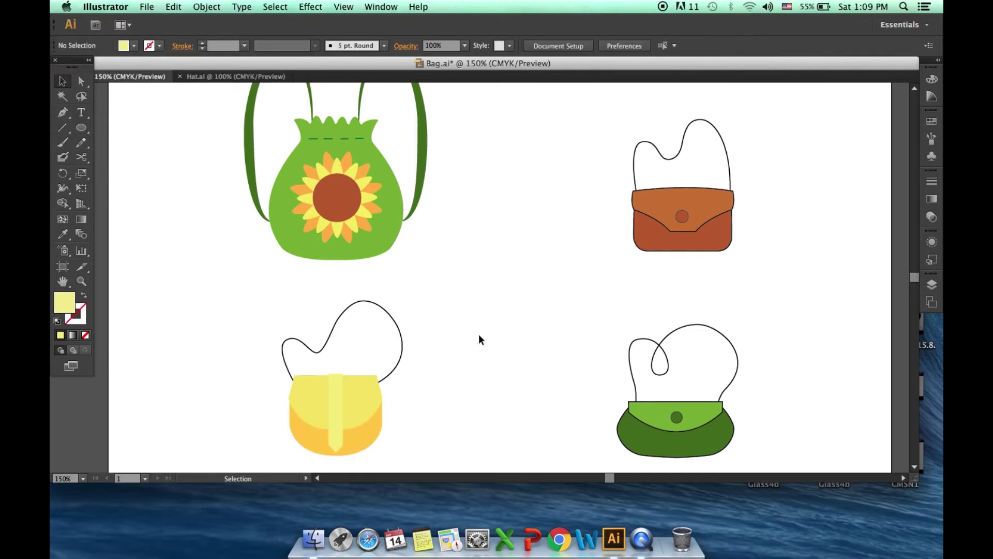
{"action": "scroll", "coordinate": [479, 334], "scroll_direction": "down", "scroll_amount": 3}
{"action": "left_click", "coordinate": [336, 331]}
{"action": "left_click", "coordinate": [124, 46], "text": "shift"}
{"action": "type", "text": "20"}
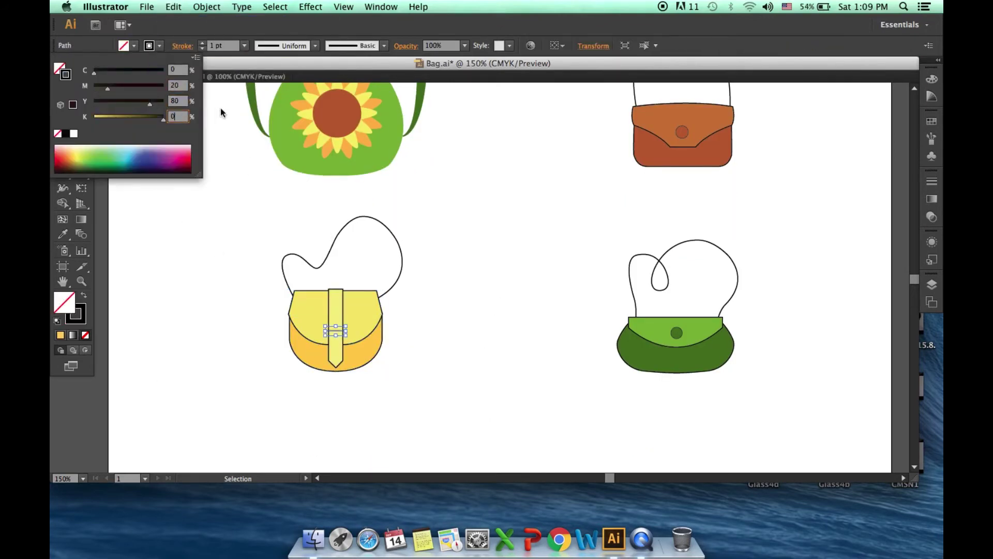
{"action": "key", "text": "Return"}
Remove the yellow bag's black outlines and give its vertical strap a 2 pt stroke
{"action": "left_click", "coordinate": [366, 353]}
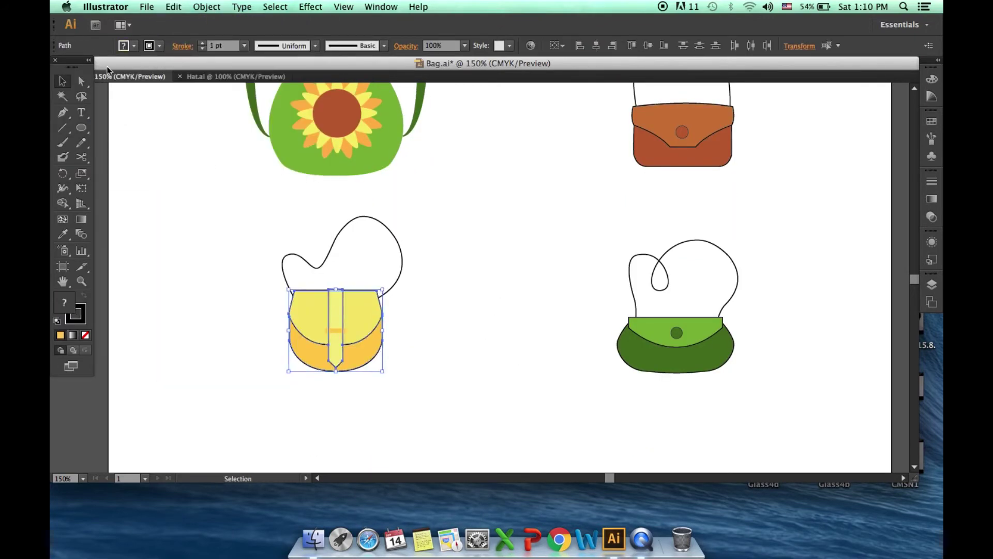
{"action": "left_click", "coordinate": [160, 46]}
{"action": "left_click", "coordinate": [525, 273]}
{"action": "left_click", "coordinate": [335, 310]}
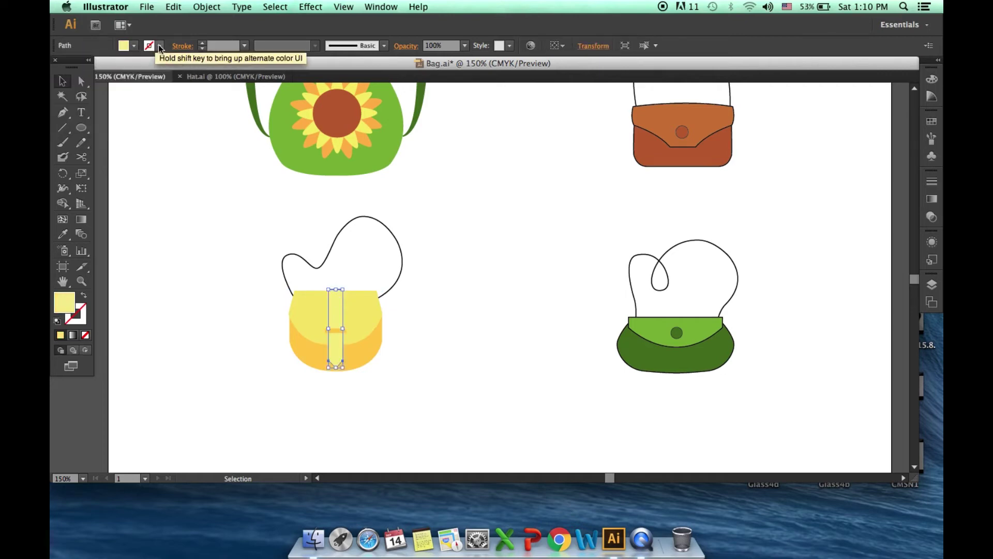
{"action": "left_click", "coordinate": [123, 45], "text": "shift"}
{"action": "left_click", "coordinate": [205, 118]}
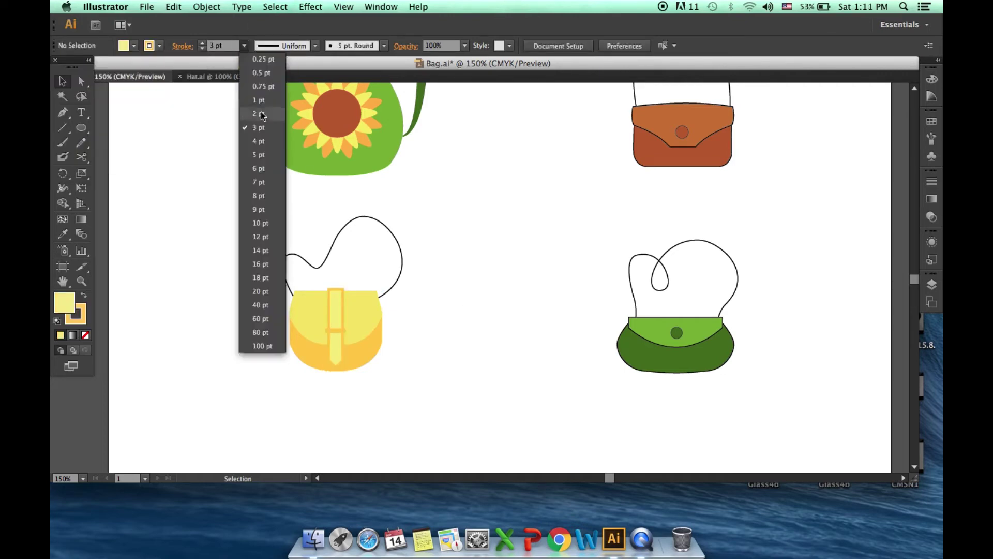
{"action": "left_click", "coordinate": [440, 239]}
Remove the green bag's black outline and color its shoulder strap green
{"action": "left_click", "coordinate": [672, 351]}
{"action": "left_click", "coordinate": [160, 45]}
{"action": "left_click", "coordinate": [65, 75]}
{"action": "left_click", "coordinate": [649, 176]}
{"action": "scroll", "coordinate": [650, 175], "scroll_direction": "up", "scroll_amount": 3}
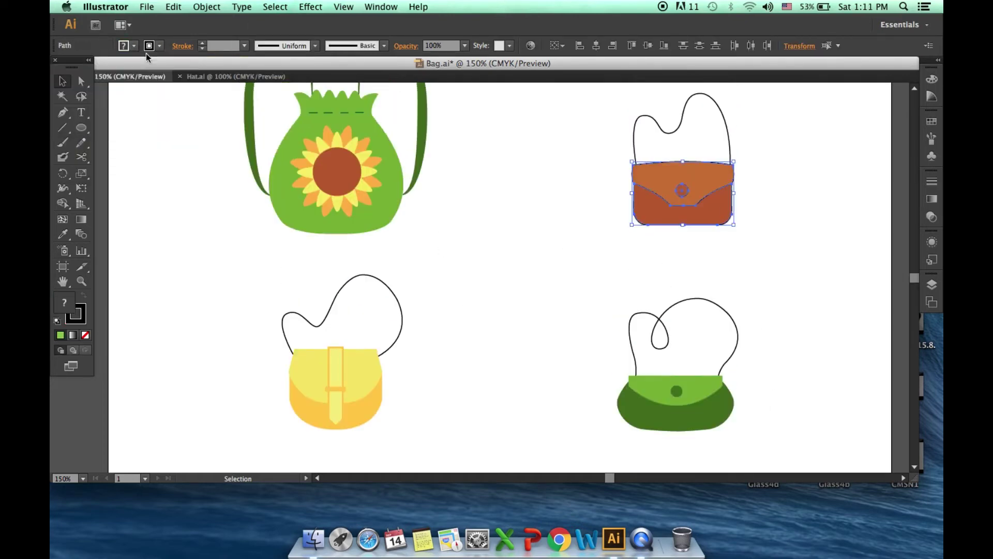
{"action": "left_click", "coordinate": [717, 396]}
{"action": "left_click", "coordinate": [123, 46]}
{"action": "left_click", "coordinate": [795, 372]}
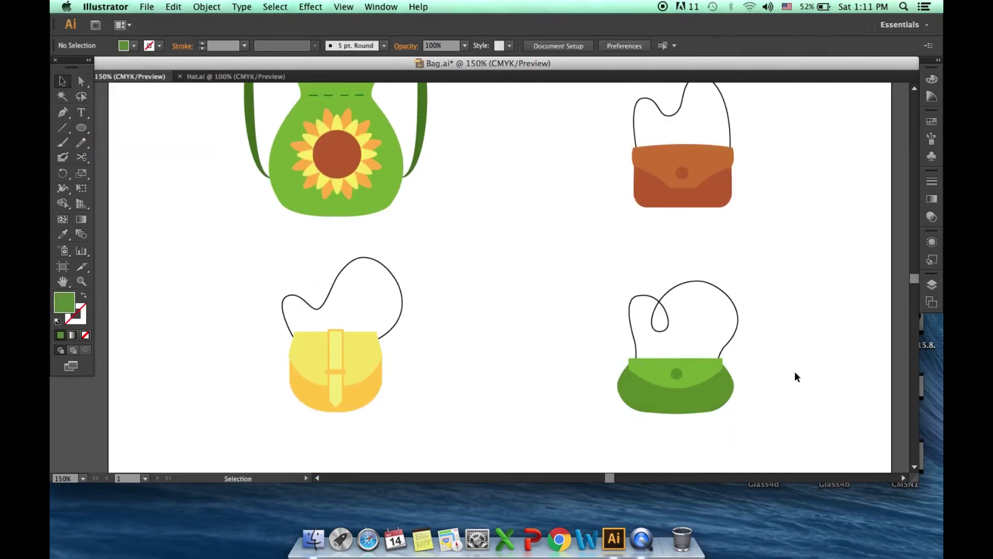
{"action": "double_click", "coordinate": [737, 311]}
{"action": "left_click", "coordinate": [149, 46], "text": "shift"}
{"action": "double_click", "coordinate": [697, 394]}
{"action": "left_click", "coordinate": [737, 311]}
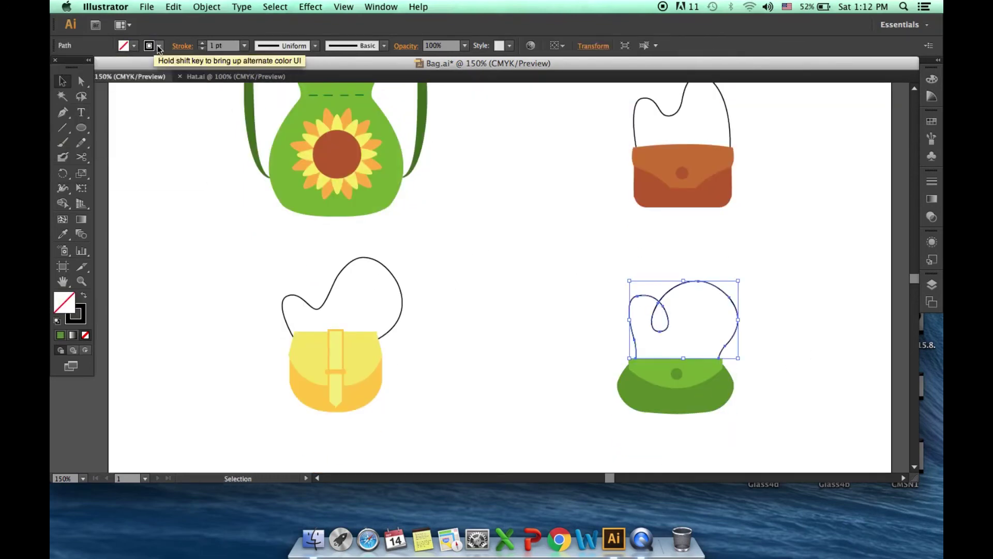
Select the backpack's sunflower, apply a context-menu change, then undo the accidental edit
{"action": "left_click", "coordinate": [771, 236]}
{"action": "scroll", "coordinate": [772, 236], "scroll_direction": "up", "scroll_amount": 3}
{"action": "right_click", "coordinate": [347, 172]}
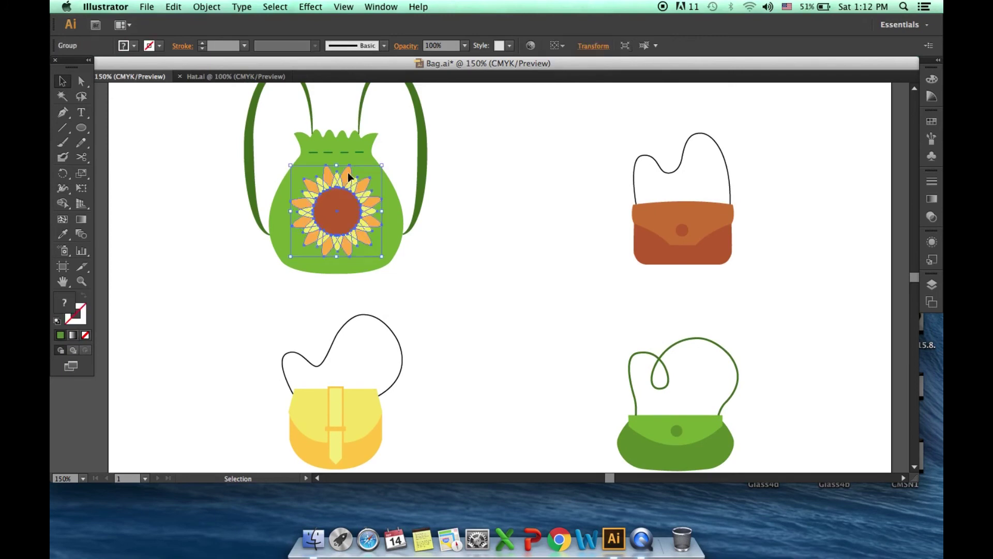
{"action": "left_click", "coordinate": [123, 45], "text": "shift"}
{"action": "left_click", "coordinate": [173, 6]}
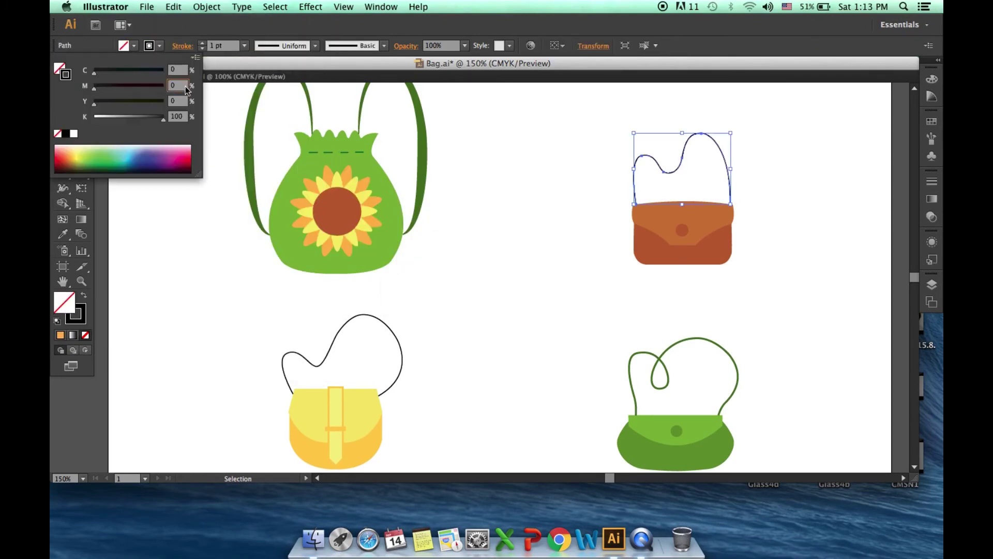
Give the yellow bag's shoulder strap a golden 3 pt stroke, editing it in isolation
{"action": "left_click", "coordinate": [662, 173]}
{"action": "scroll", "coordinate": [548, 179], "scroll_direction": "down", "scroll_amount": 3}
{"action": "scroll", "coordinate": [538, 269], "scroll_direction": "up", "scroll_amount": 2}
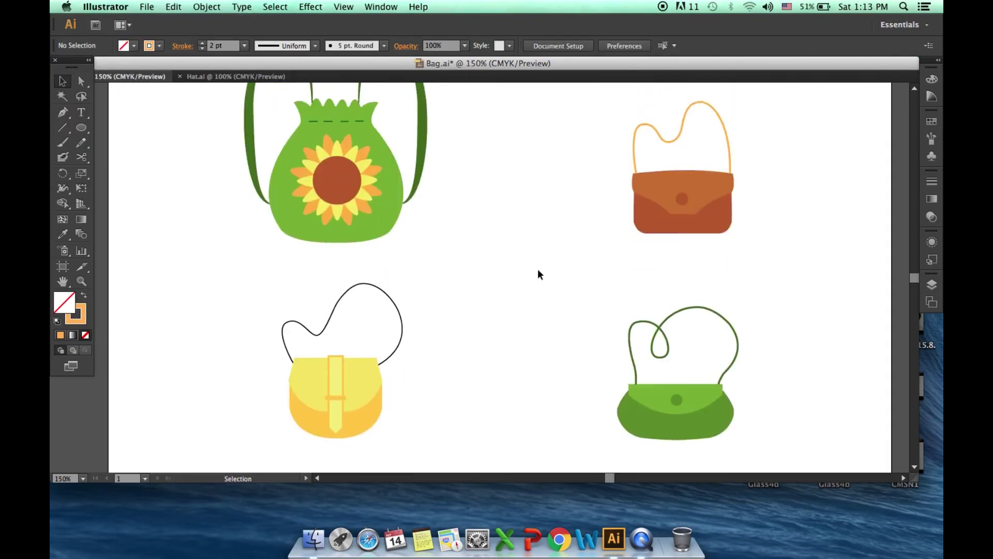
{"action": "scroll", "coordinate": [479, 271], "scroll_direction": "down", "scroll_amount": 3}
{"action": "double_click", "coordinate": [362, 197]}
{"action": "left_click", "coordinate": [244, 45]}
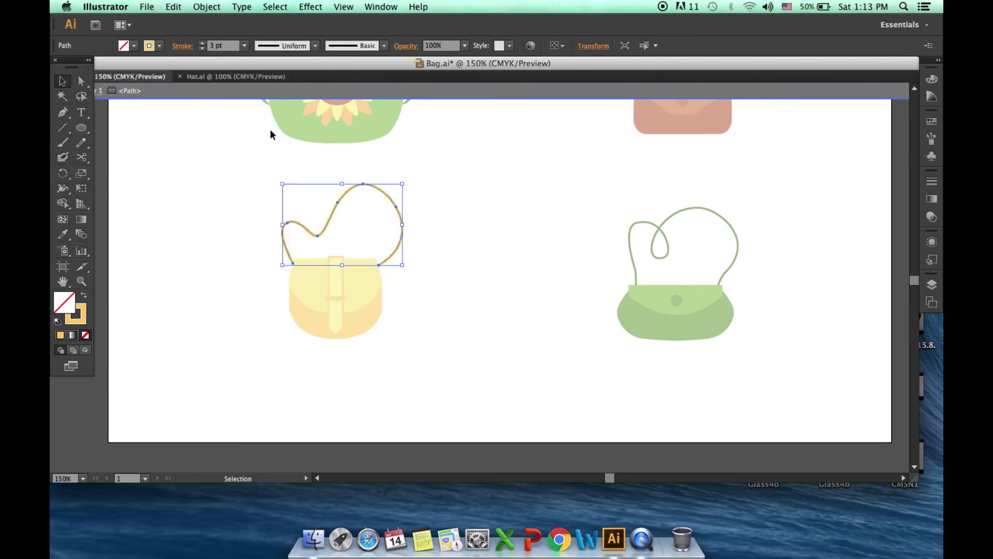
{"action": "left_click", "coordinate": [270, 129]}
{"action": "double_click", "coordinate": [513, 183]}
Shrink the sunflower on the green backpack
{"action": "left_click", "coordinate": [340, 179]}
{"action": "left_click", "coordinate": [441, 206]}
{"action": "scroll", "coordinate": [442, 206], "scroll_direction": "down", "scroll_amount": 1}
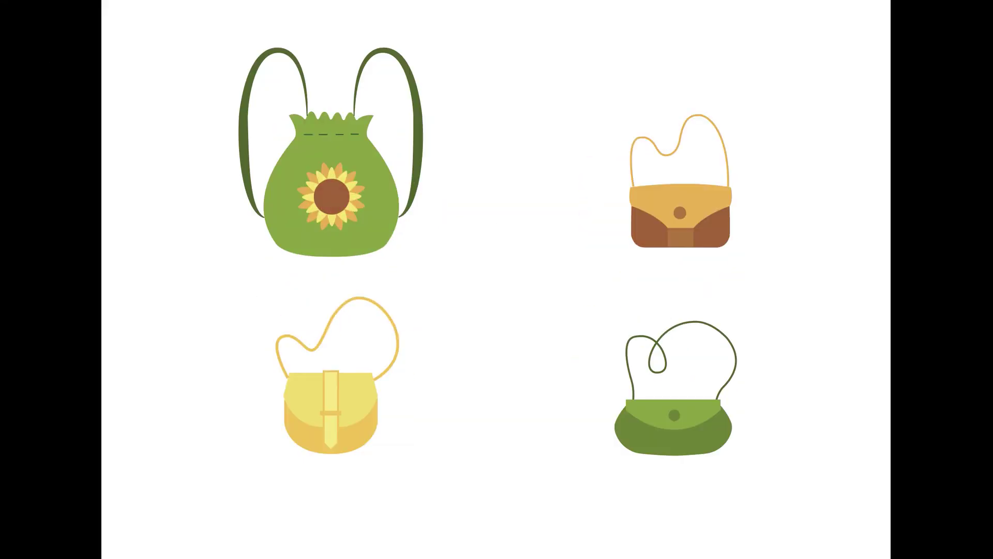